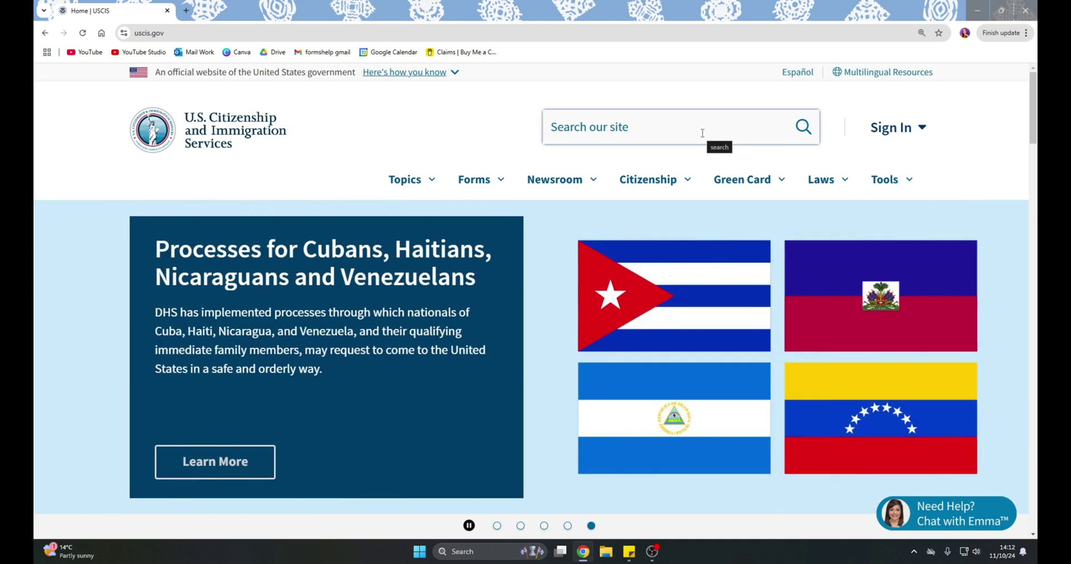
# - Search the USCIS site for "i-864ez uscis form" and open the Affidavit of Support Under Section 213A of the INA page
pyautogui.click(702, 133)
pyautogui.write('i-')
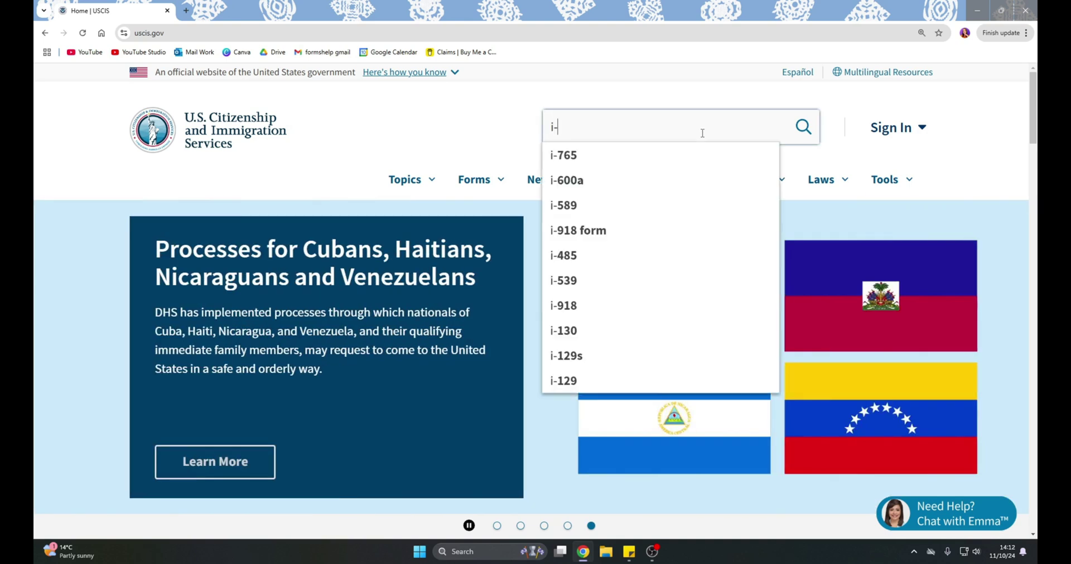
pyautogui.write('864ez')
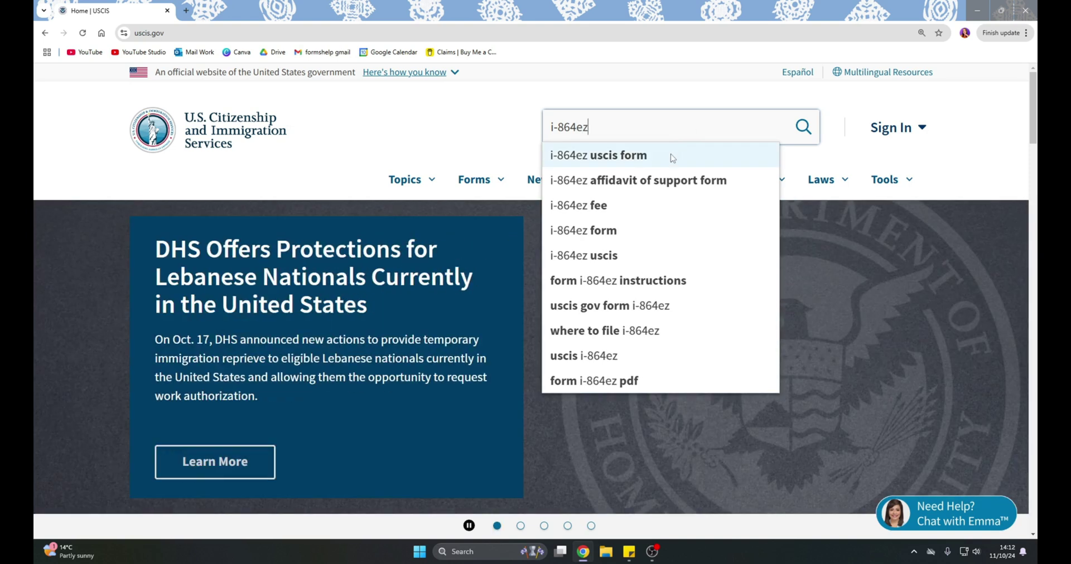
pyautogui.click(672, 158)
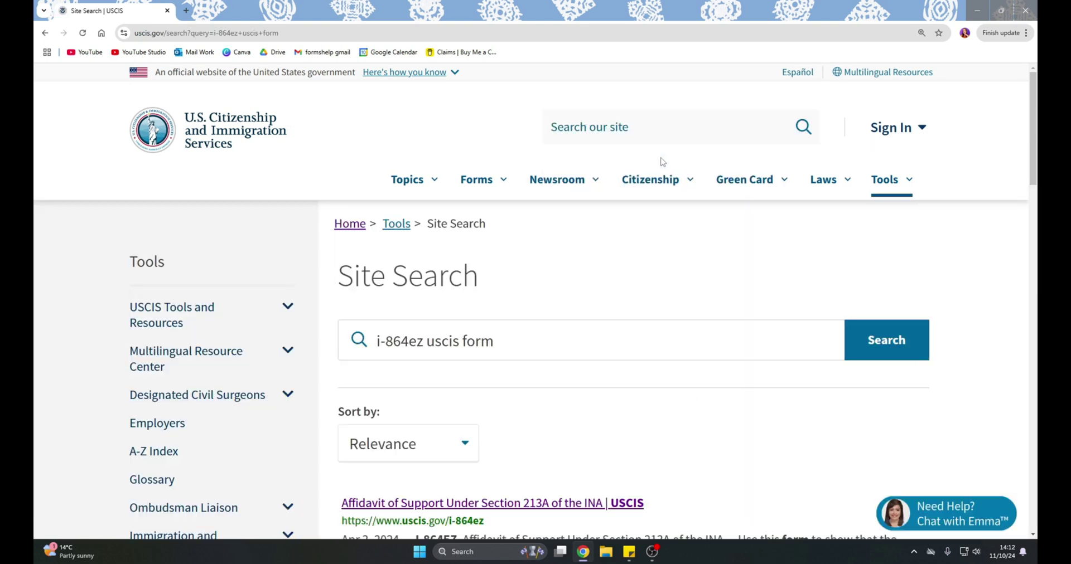
pyautogui.scroll(-3, 525, 355)
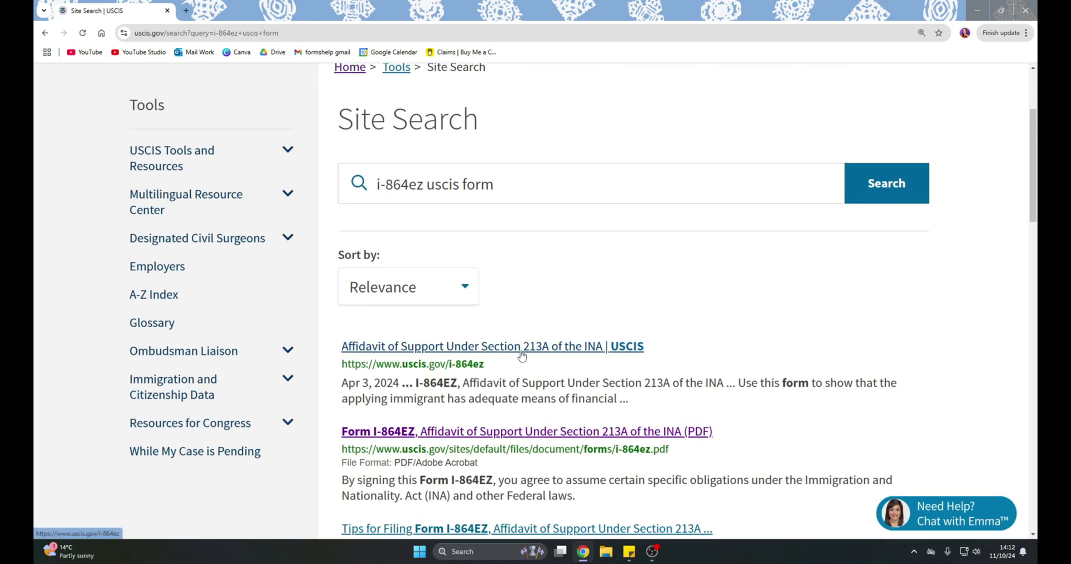
pyautogui.click(521, 348)
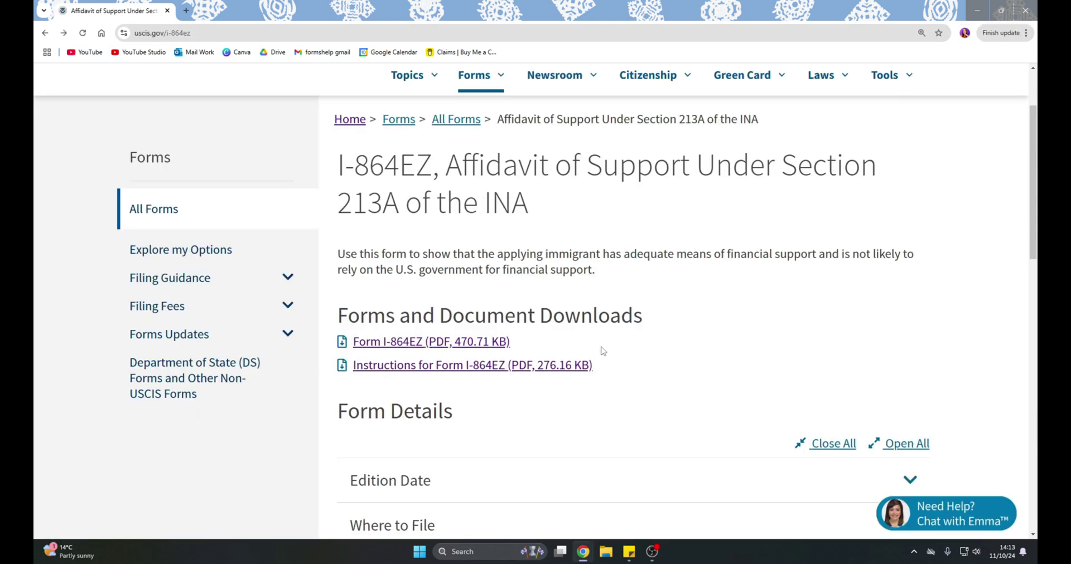
# - Get the Form I-864EZ PDF from the page and bring up the program choices for opening the desktop's i-864ez file
pyautogui.click(504, 344)
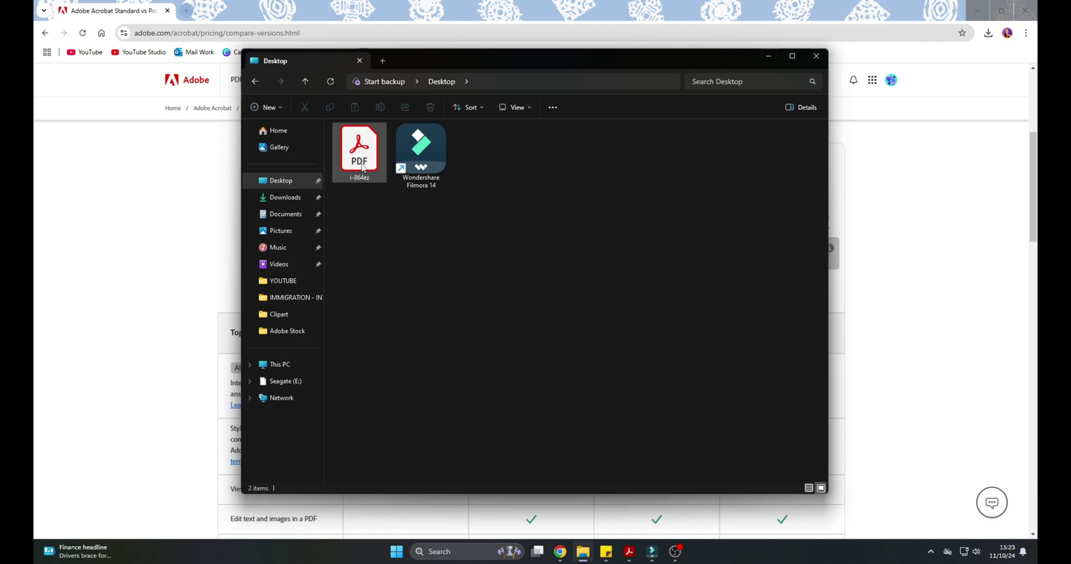
pyautogui.rightClick(362, 168)
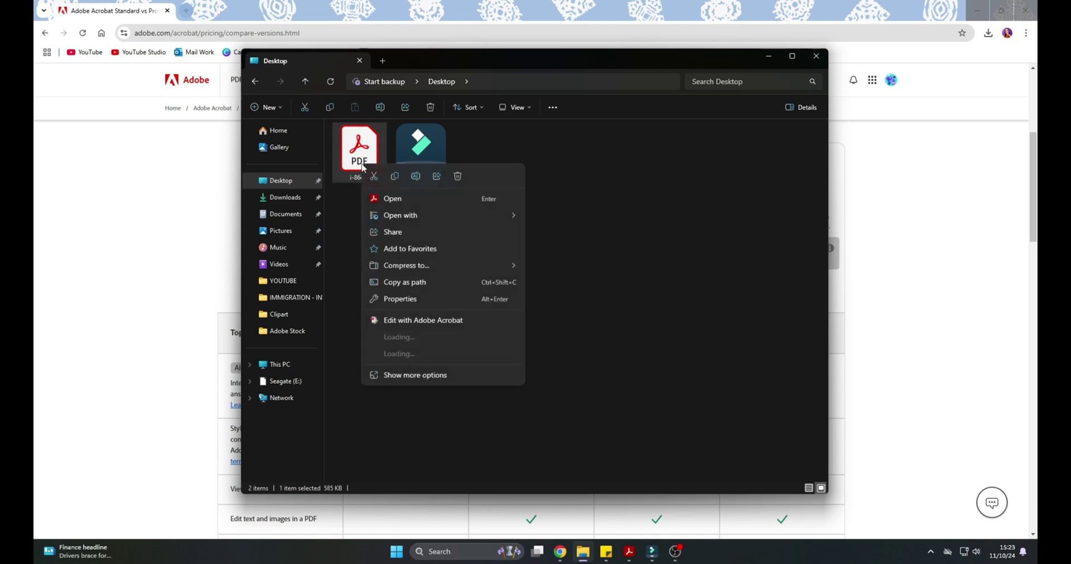
pyautogui.moveTo(519, 217)
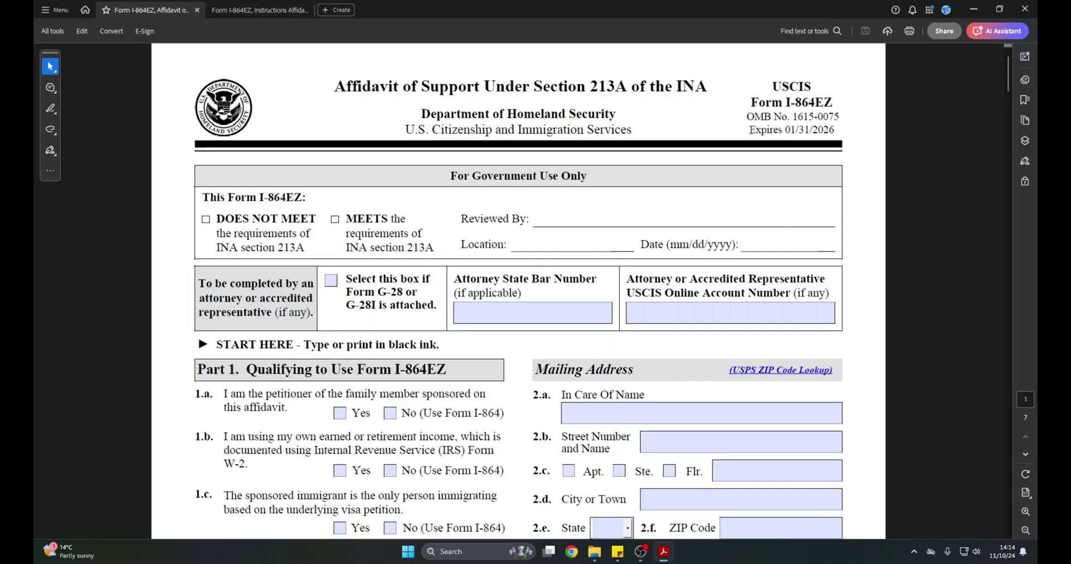
# - Highlight "Expires 01/31/2026" in the form's header and "Edition 12/08/21" in the footer of page 1
pyautogui.moveTo(749, 130); pyautogui.dragTo(834, 137)
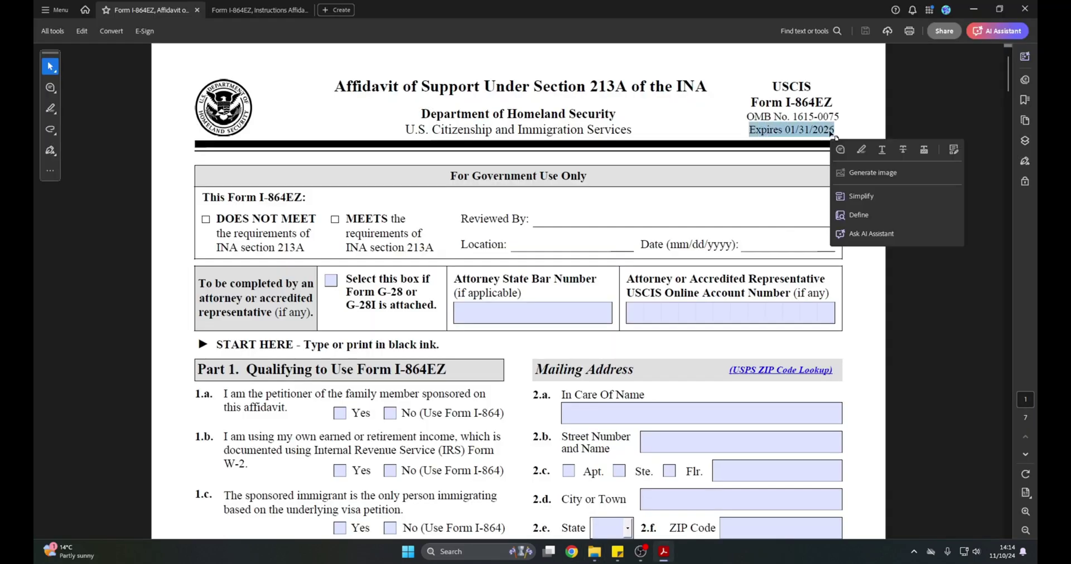
pyautogui.click(861, 150)
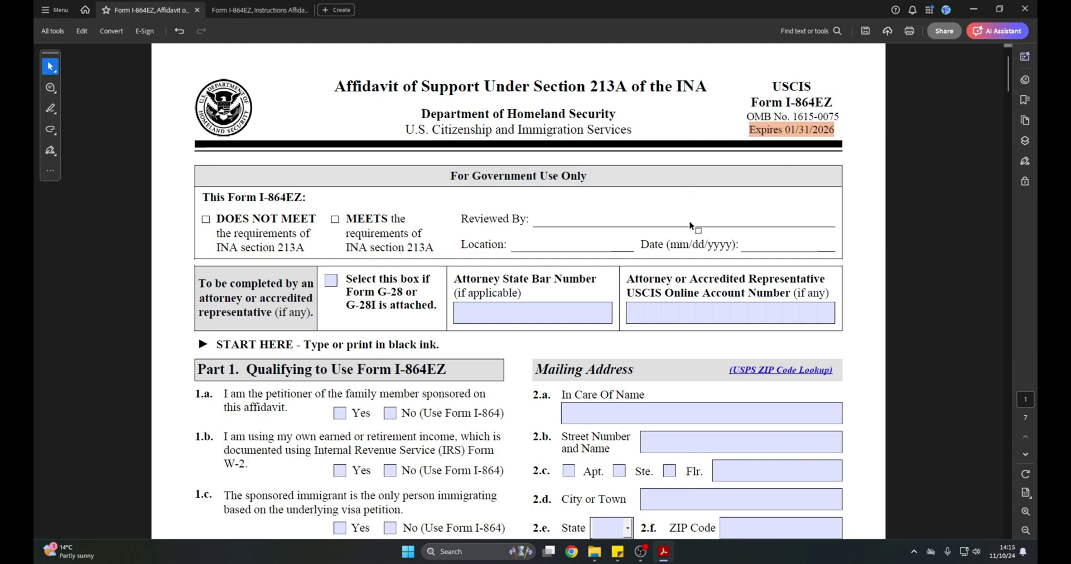
pyautogui.scroll(-7, 397, 271)
pyautogui.click(331, 306)
pyautogui.scroll(-3, 330, 305)
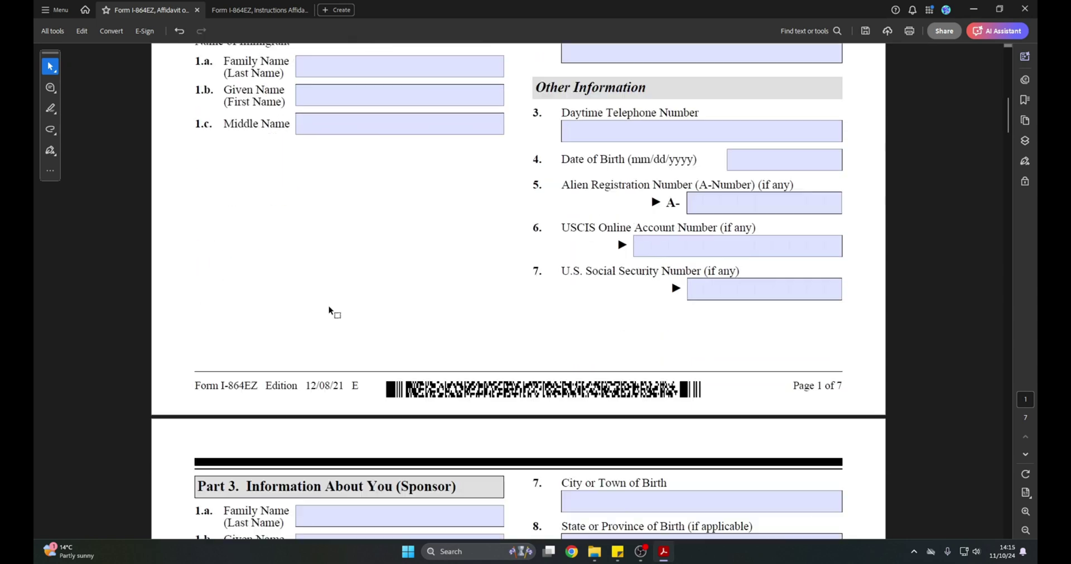
pyautogui.moveTo(267, 385); pyautogui.dragTo(343, 387)
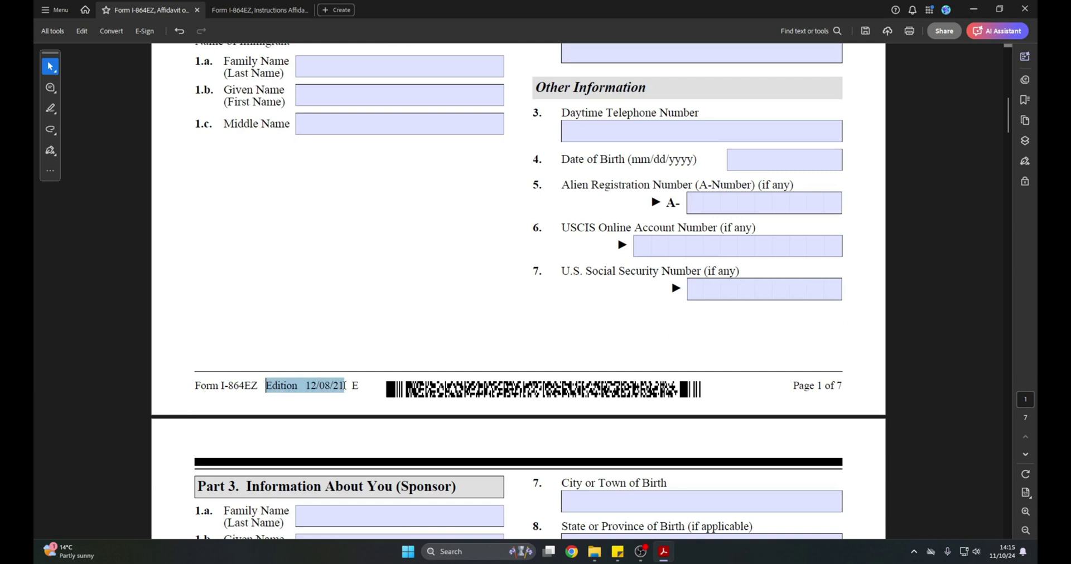
pyautogui.click(377, 411)
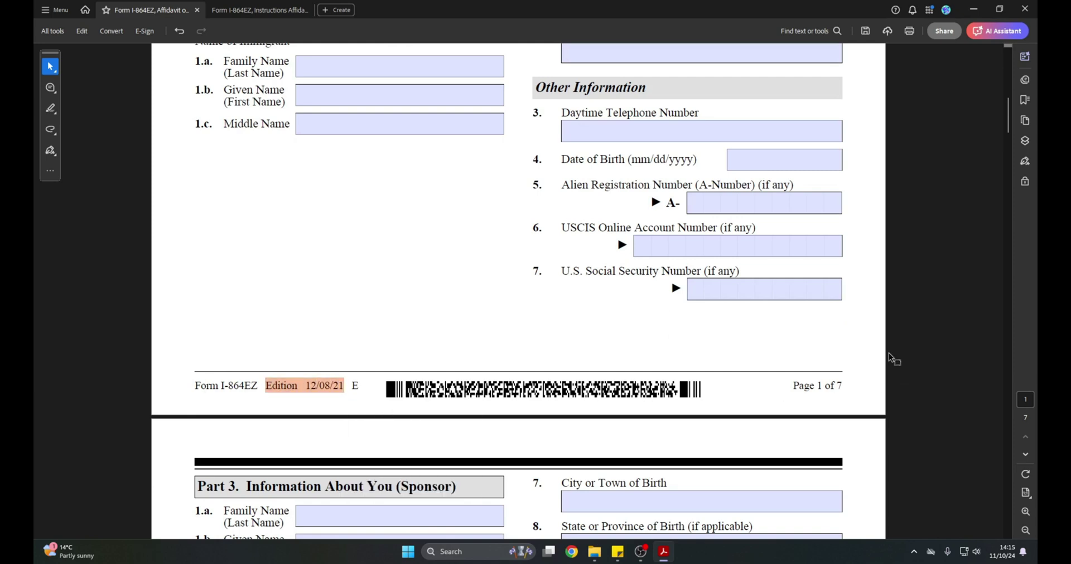
# - Highlight the words "START HERE" above Part 1 of the form
pyautogui.scroll(10, 889, 354)
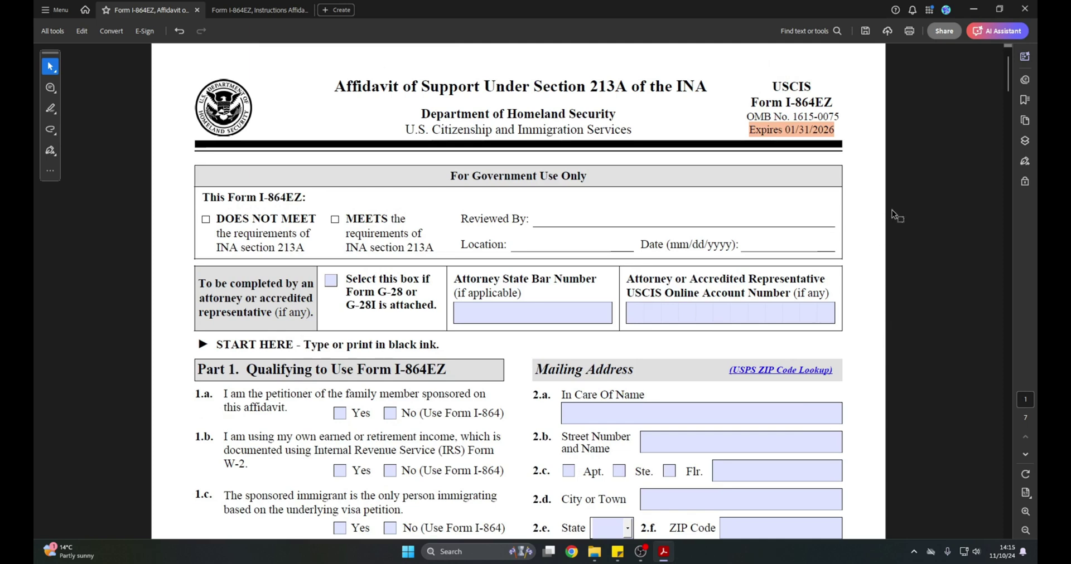
pyautogui.scroll(-3, 891, 209)
pyautogui.moveTo(217, 146); pyautogui.dragTo(293, 146)
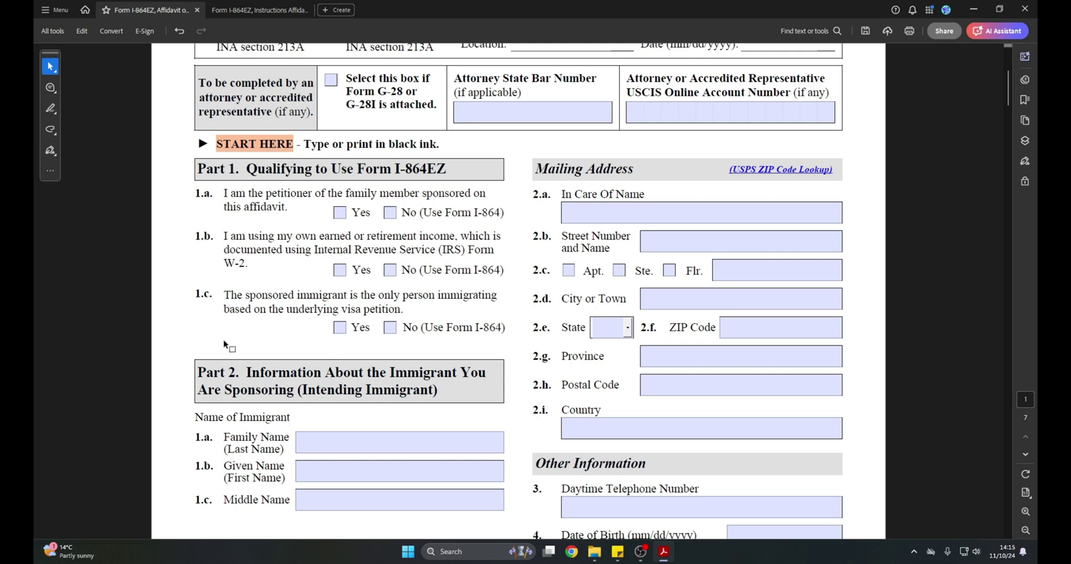
# - Highlight "petitioner" in Part 1 item 1.a and answer the item with Yes
pyautogui.moveTo(267, 193); pyautogui.dragTo(312, 193)
pyautogui.rightClick(311, 193)
pyautogui.click(323, 222)
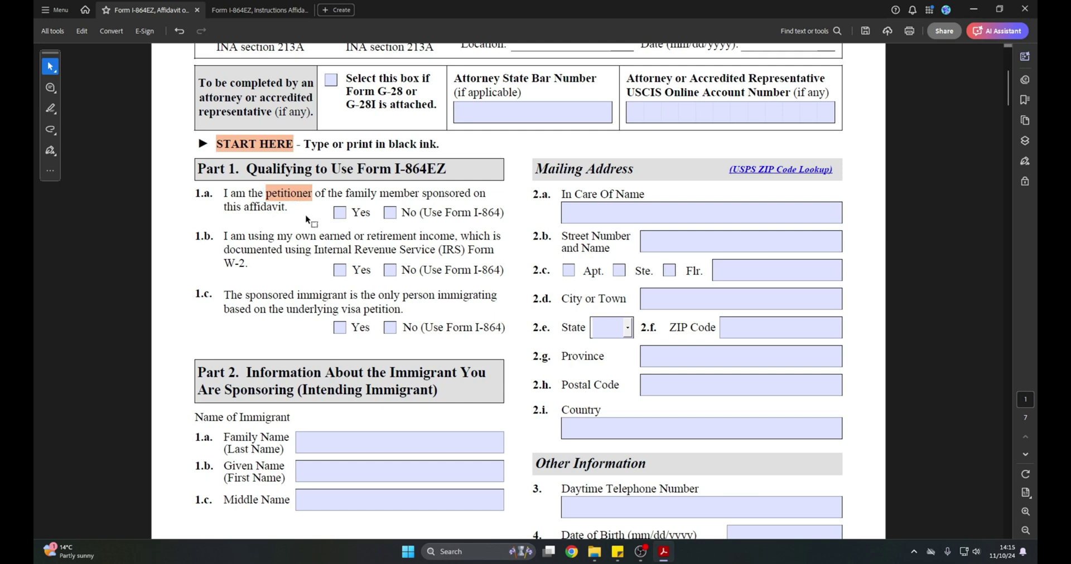
pyautogui.click(339, 214)
# - Highlight "my own earned or retirement income" and "W-2" in Part 1 item 1.b
pyautogui.moveTo(277, 237); pyautogui.dragTo(454, 238)
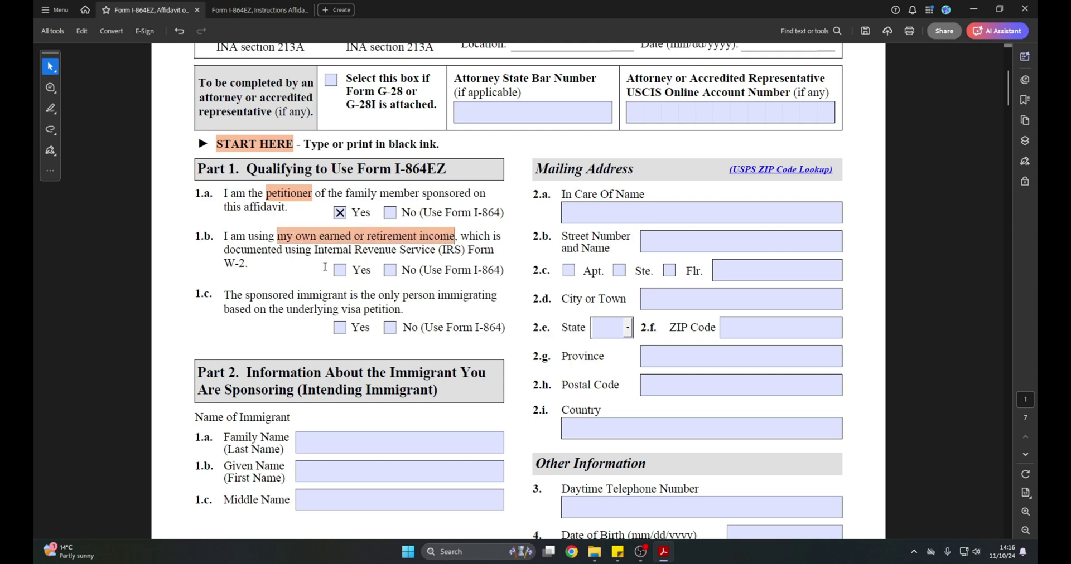
pyautogui.moveTo(223, 263); pyautogui.dragTo(672, 302)
# - Highlight condition 3 under "Who May Use Form I-864EZ?" in the instructions document, and answer Yes to item 1.b in the form
pyautogui.hotkey('ctrl', 'Tab')
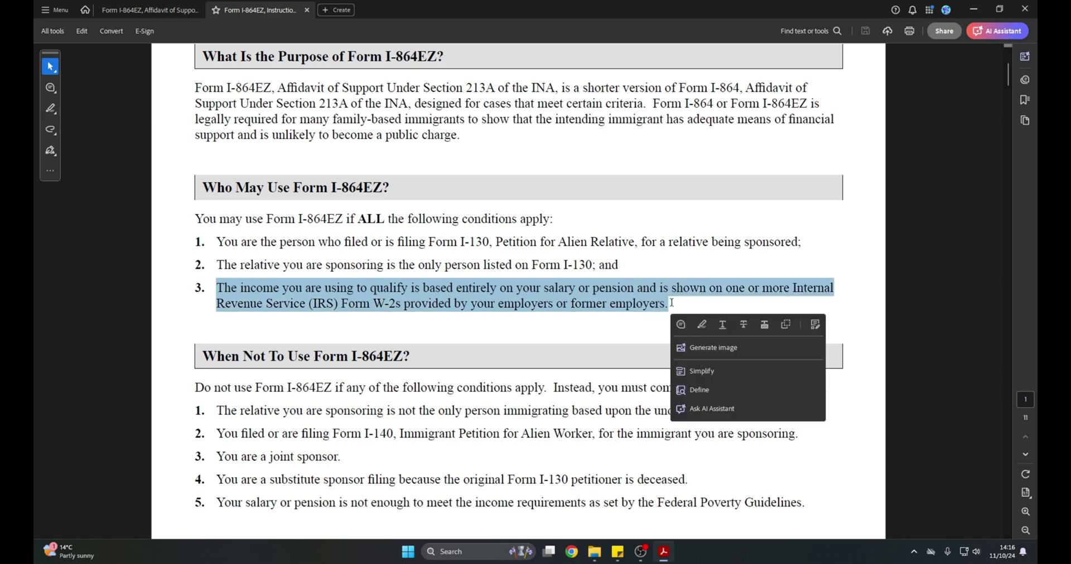
pyautogui.click(701, 325)
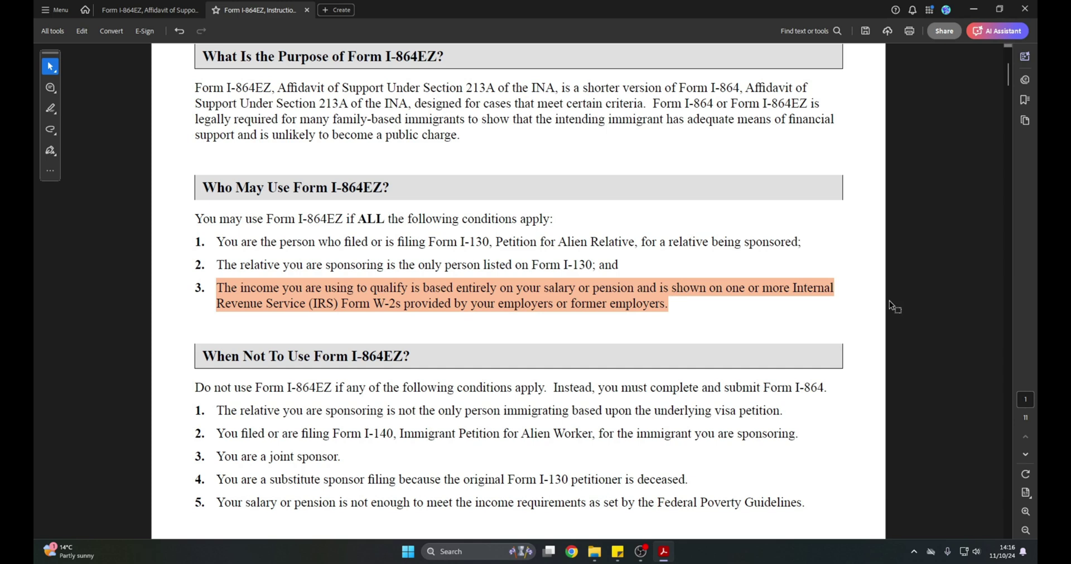
pyautogui.hotkey('ctrl', 'shift', 'Tab')
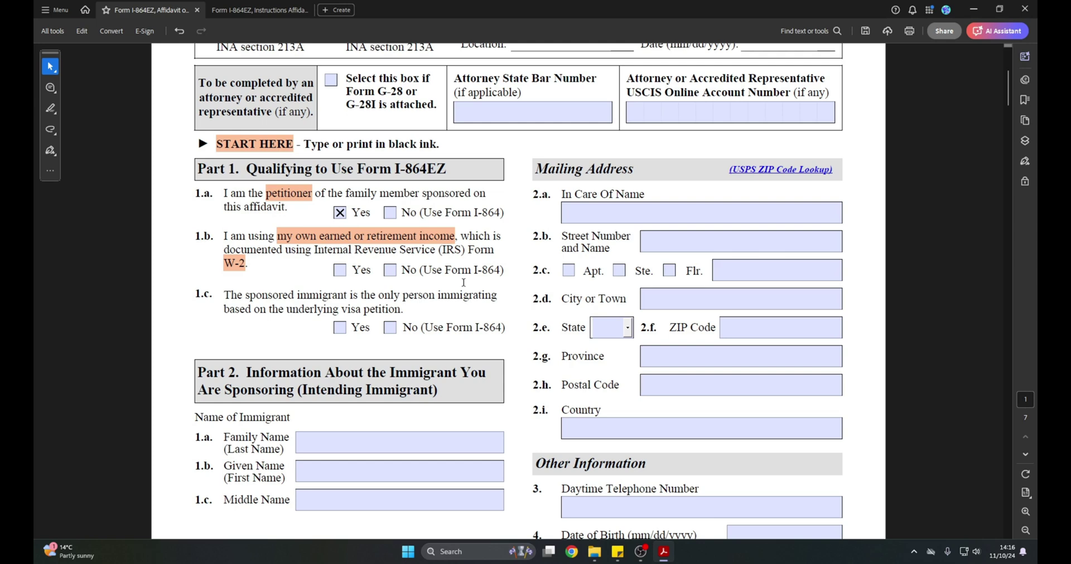
pyautogui.click(339, 270)
# - Highlight "only person immigrating based on the underlying visa petition." in item 1.c and answer the item with Yes
pyautogui.moveTo(403, 310); pyautogui.dragTo(379, 297)
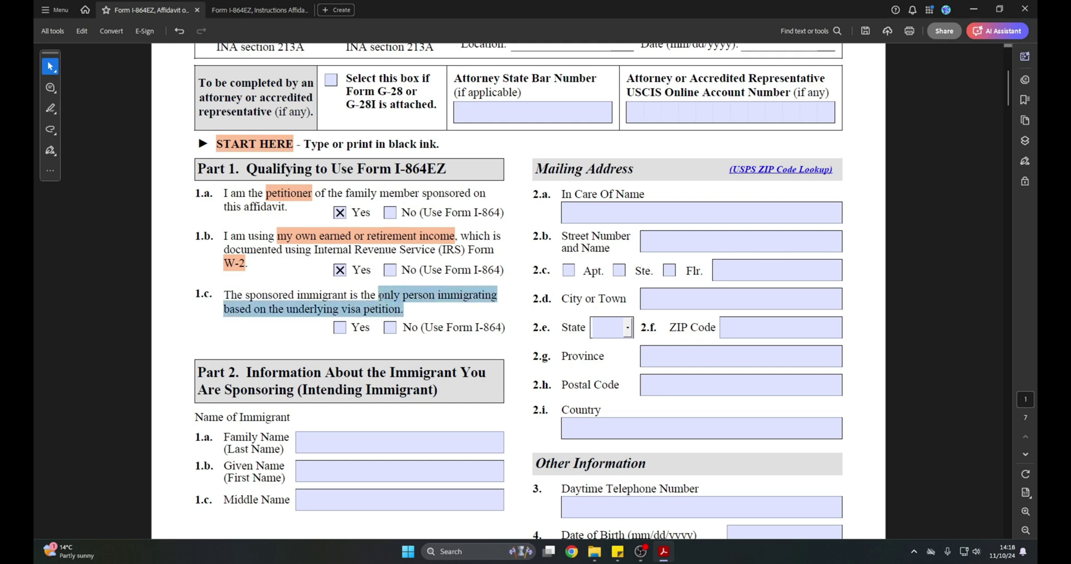
pyautogui.click(412, 330)
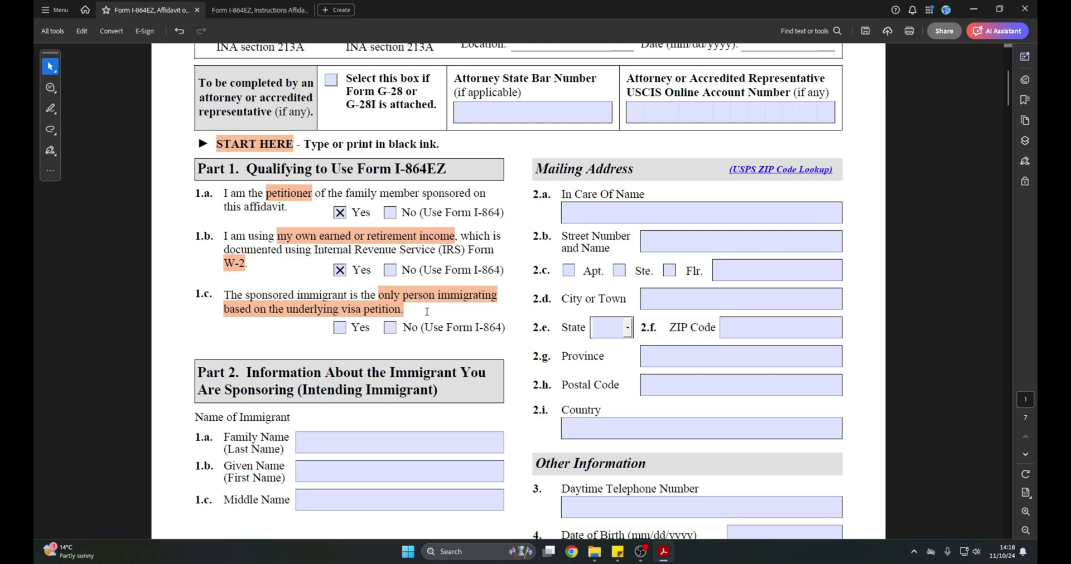
pyautogui.click(340, 327)
# - Highlight "Intending Immigrant" in the Part 2 heading
pyautogui.scroll(-2, 516, 357)
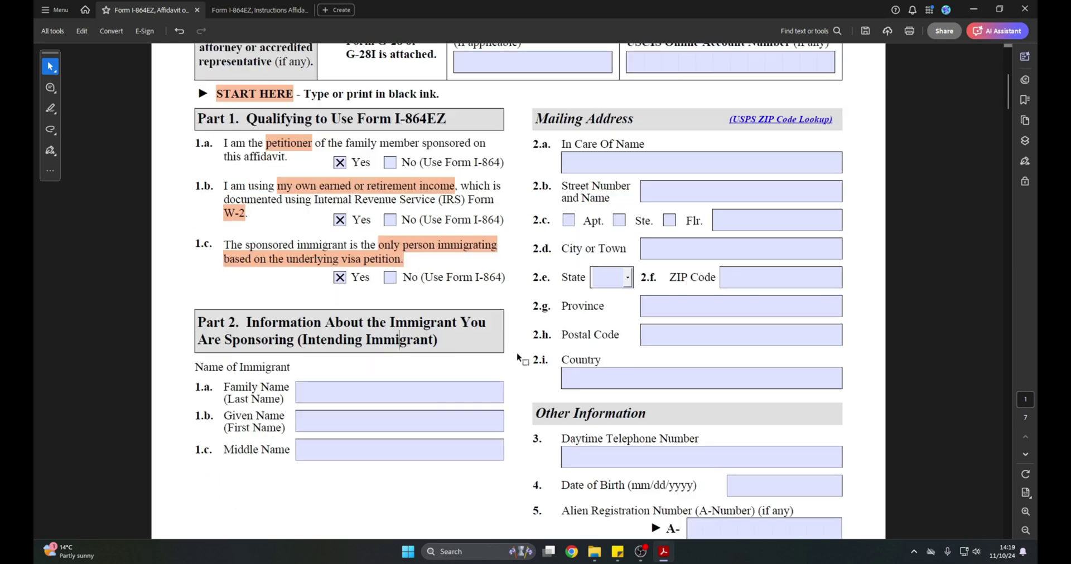
pyautogui.moveTo(302, 339); pyautogui.dragTo(433, 340)
pyautogui.click(450, 365)
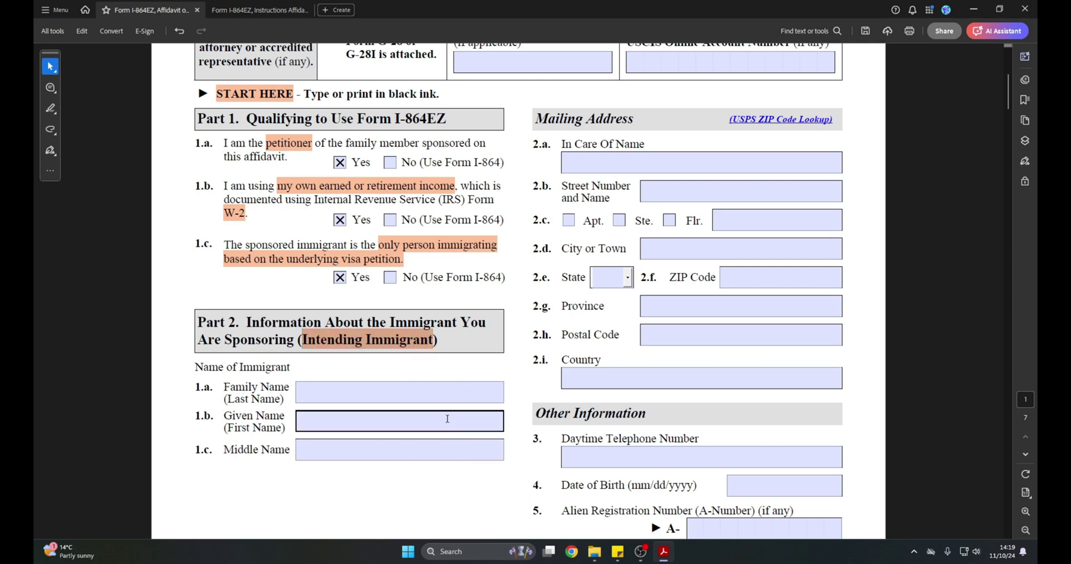
# - Enter the immigrant's family name and given name in Part 2 items 1.a and 1.b
pyautogui.click(403, 394)
pyautogui.write('DOE')
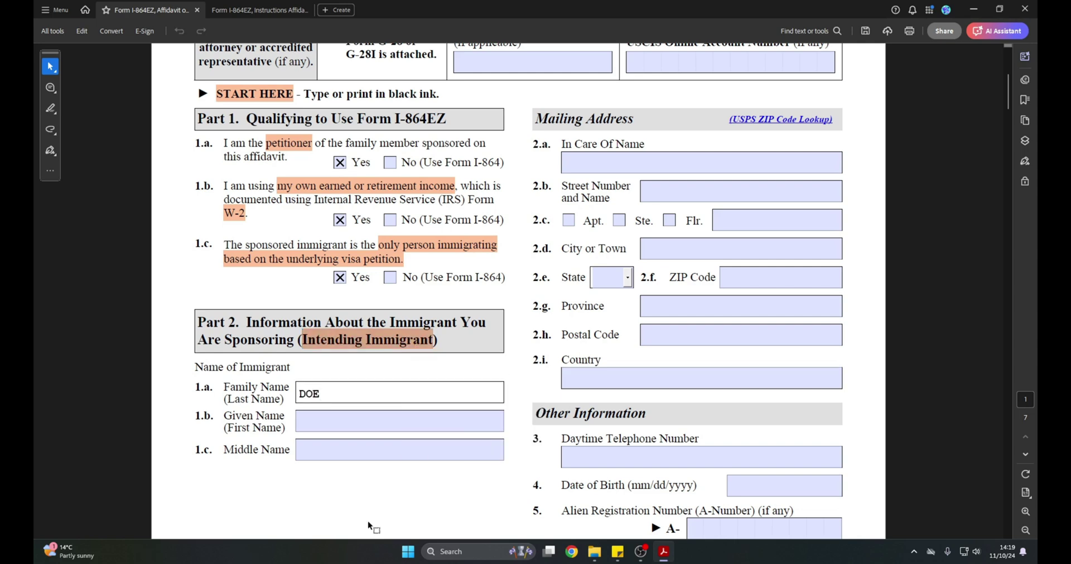
pyautogui.click(363, 424)
pyautogui.write('JANE')
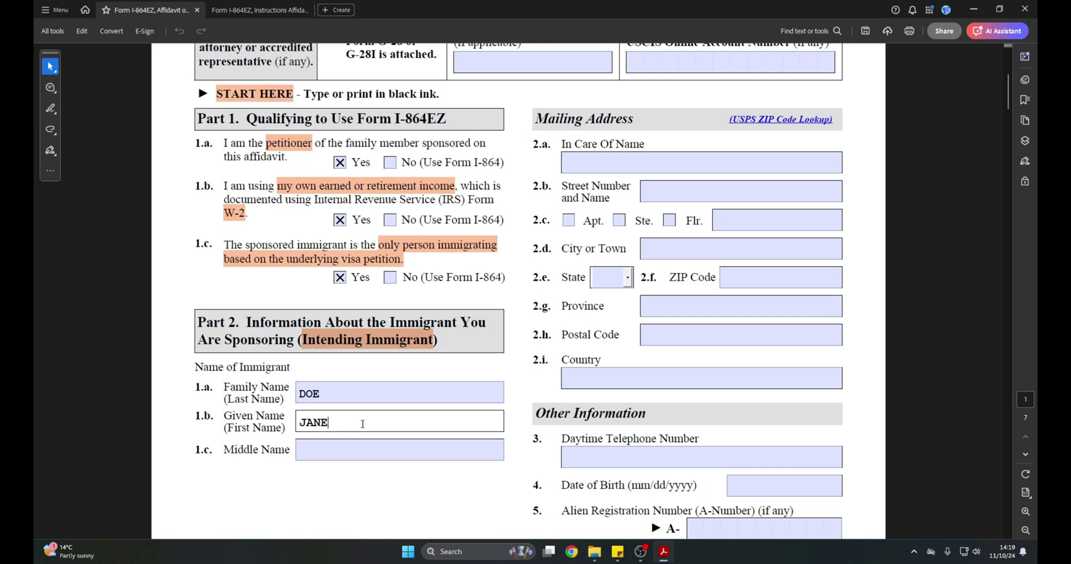
pyautogui.click(384, 485)
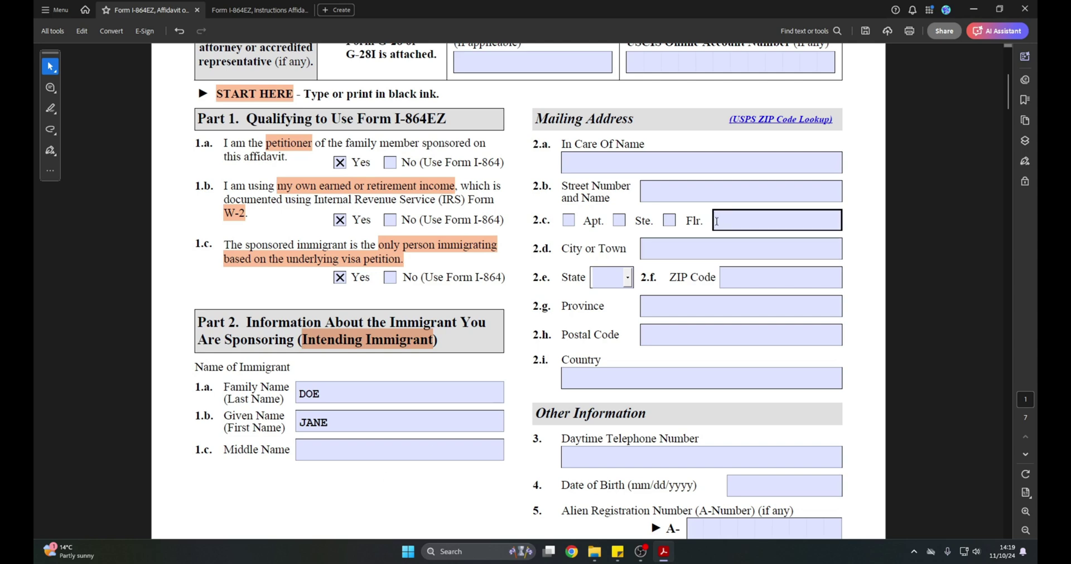
# - Strike through the "In Care Of Name" label in item 2.a and enter the street number and name in item 2.b
pyautogui.moveTo(558, 144); pyautogui.dragTo(645, 146)
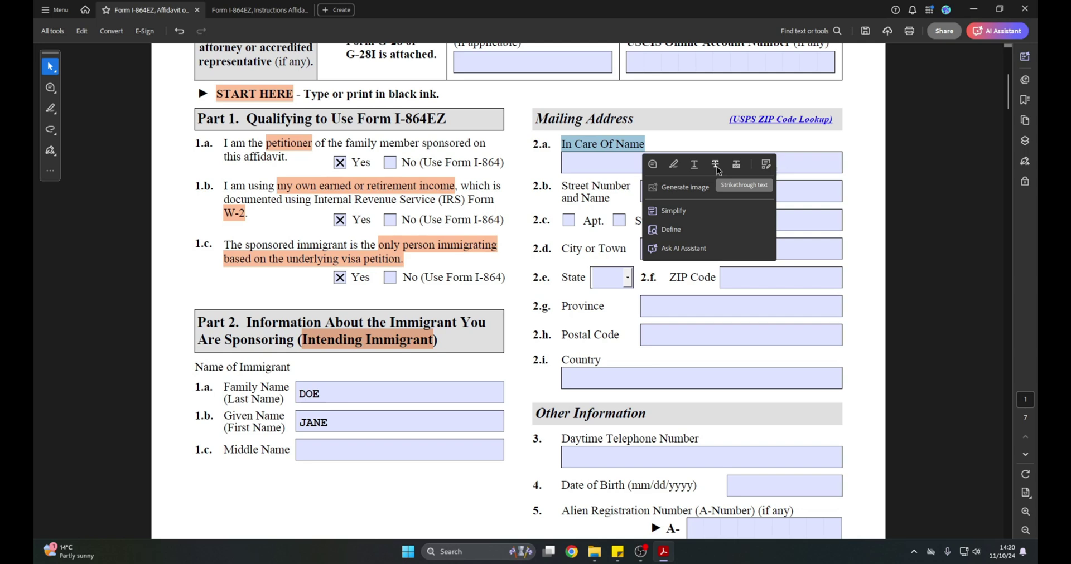
pyautogui.click(715, 165)
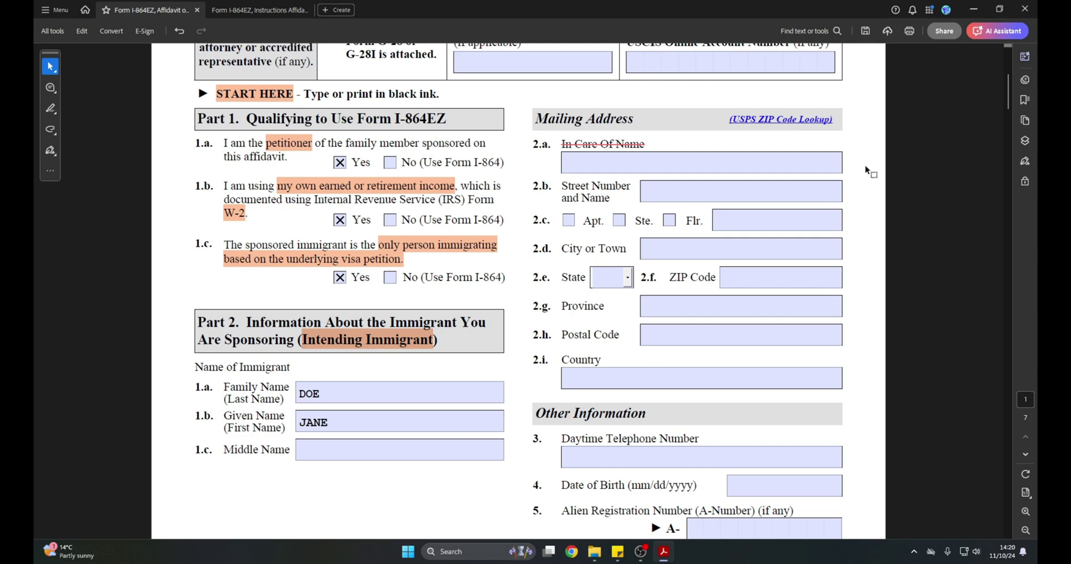
pyautogui.click(704, 194)
pyautogui.write('ST')
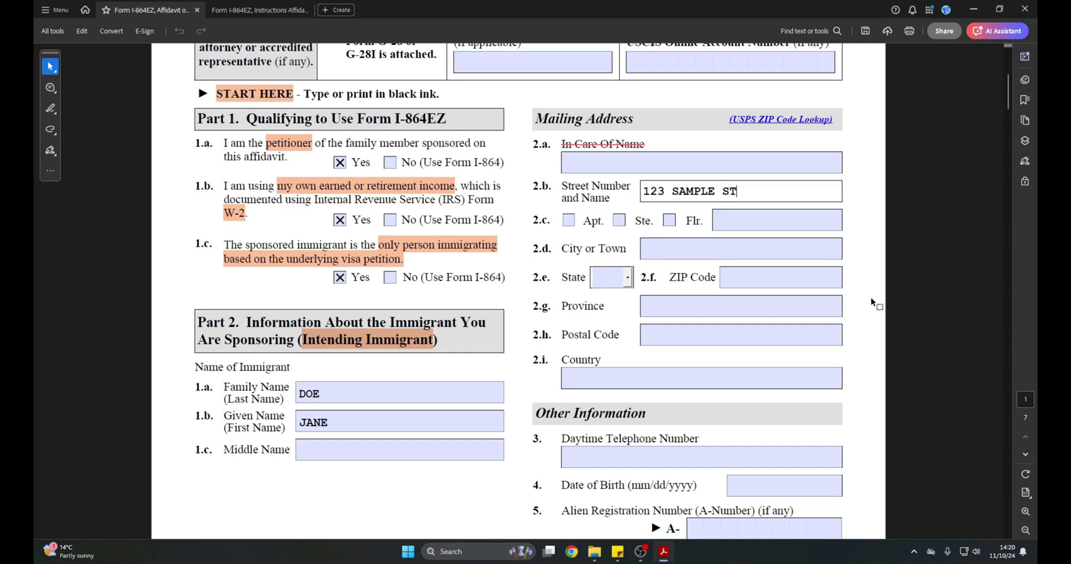
# - Mark the mailing address as an apartment in item 2.c and enter the apartment number
pyautogui.click(568, 220)
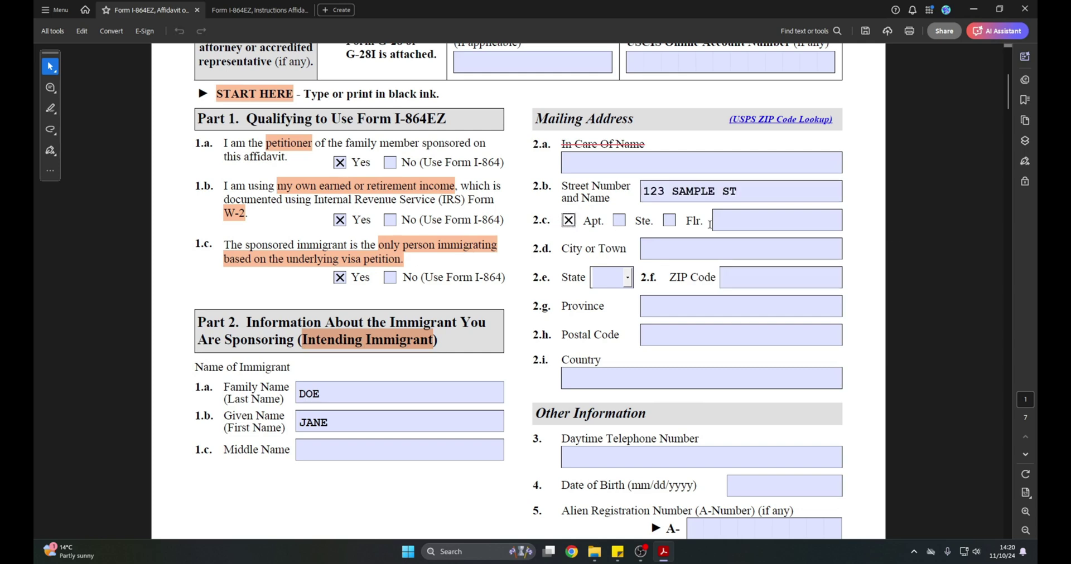
pyautogui.click(758, 227)
pyautogui.write('1A')
pyautogui.press('Tab')
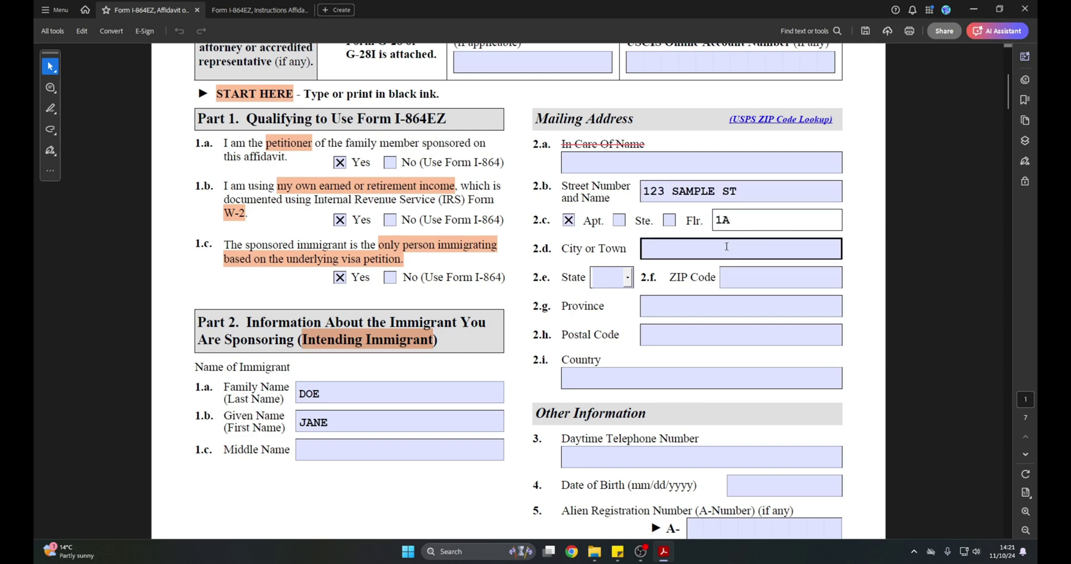
# - Complete the mailing address with the city or town, state and ZIP code, and set the country to USA
pyautogui.write('SAMPLE TOWN')
pyautogui.click(617, 277)
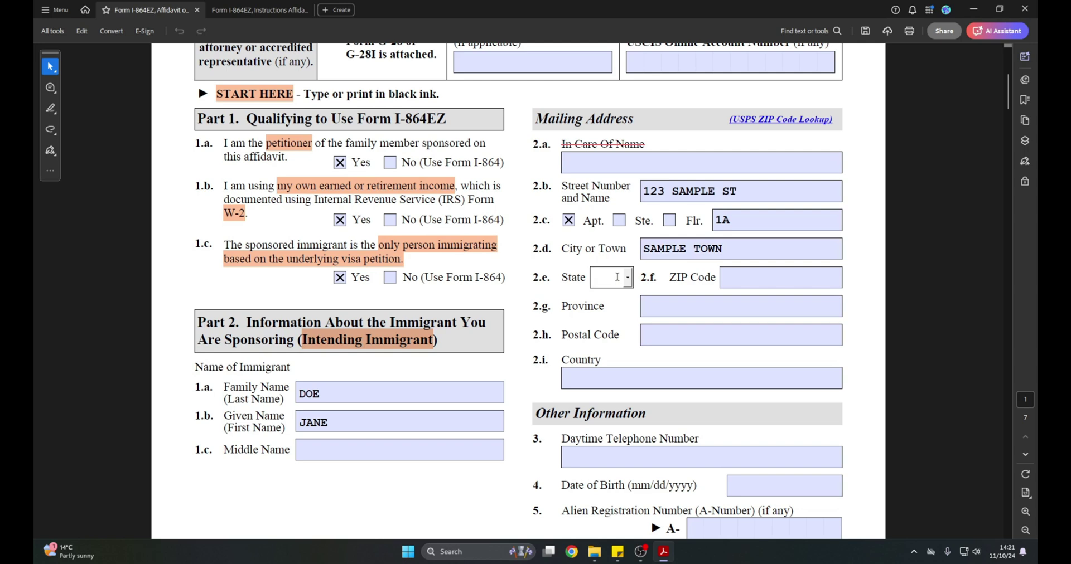
pyautogui.write('CA')
pyautogui.press('Tab')
pyautogui.write('00000')
pyautogui.press('Tab')
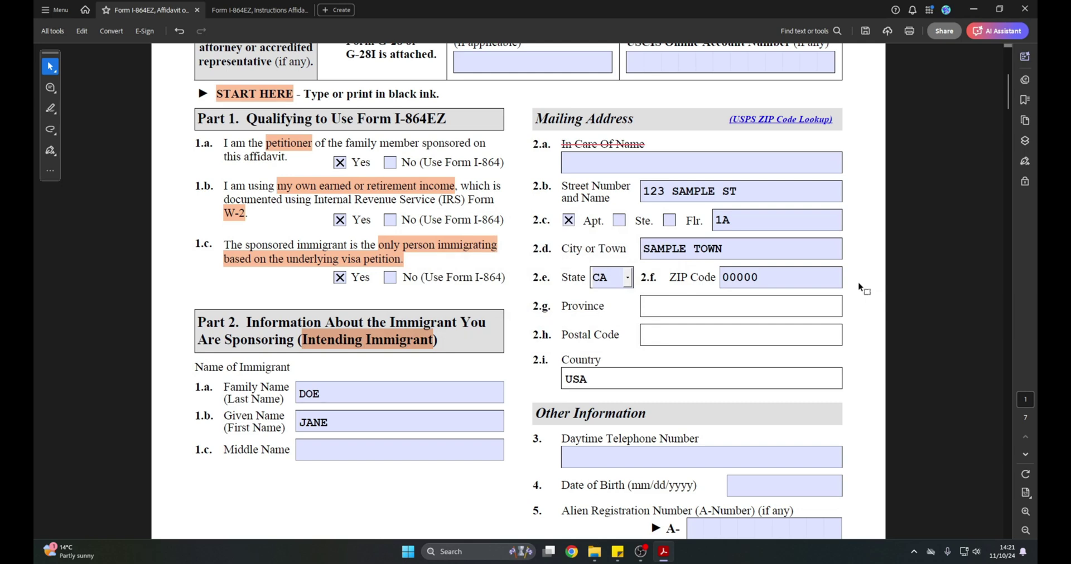
pyautogui.scroll(-1, 853, 256)
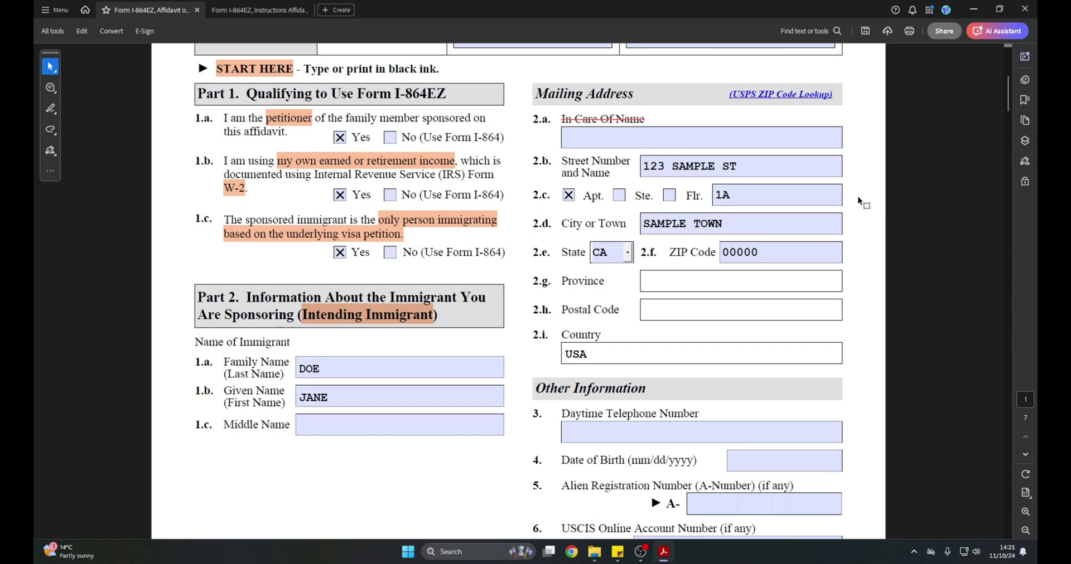
# - Enter the immigrant's daytime telephone number in Part 2 item 3 and the date of birth in item 4
pyautogui.scroll(-3, 862, 202)
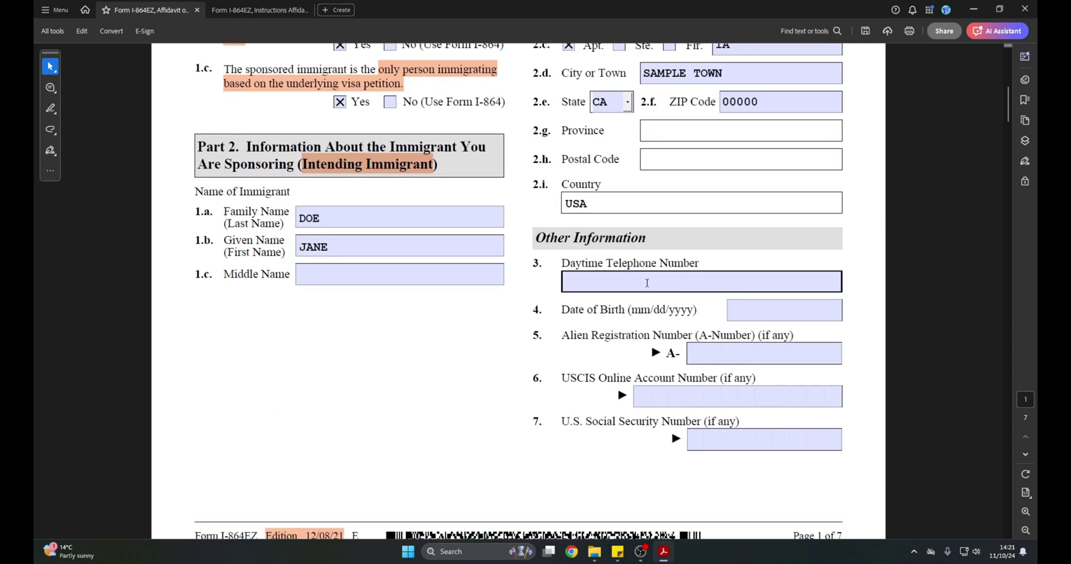
pyautogui.click(646, 283)
pyautogui.write('1234567890')
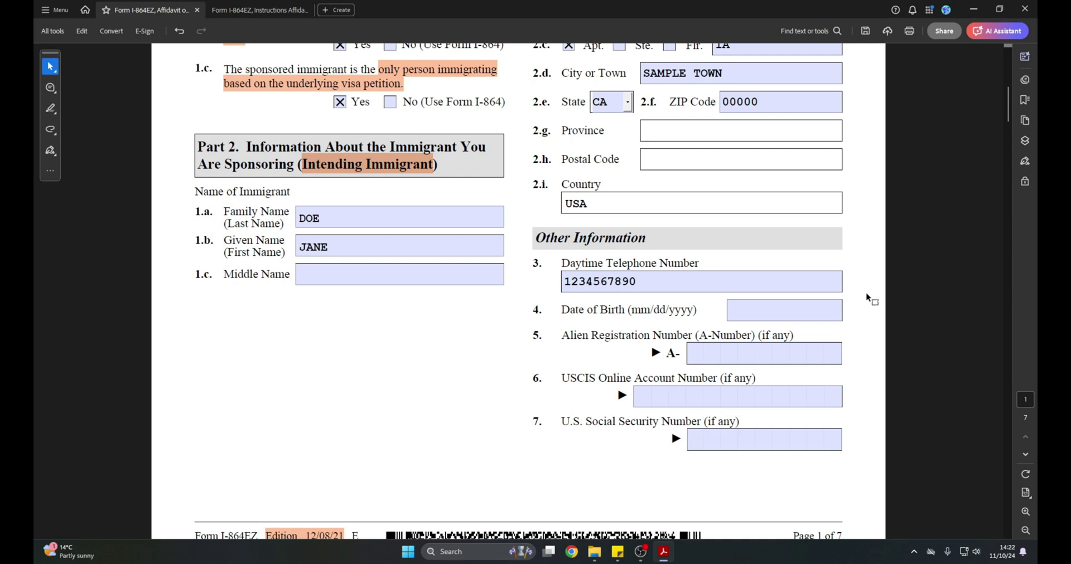
pyautogui.click(771, 316)
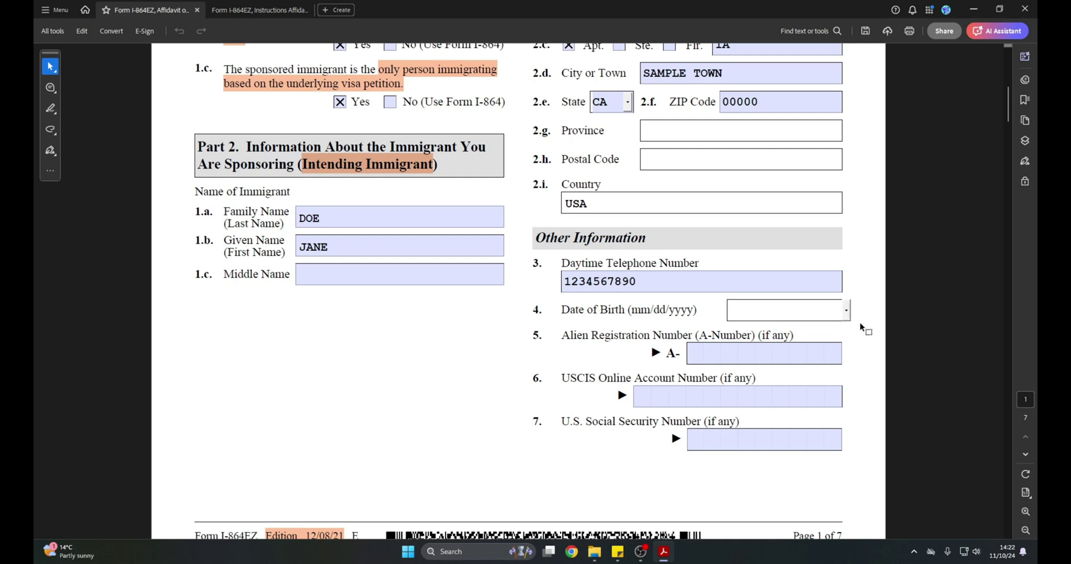
pyautogui.hotkey('ctrl', 'v')
pyautogui.click(862, 329)
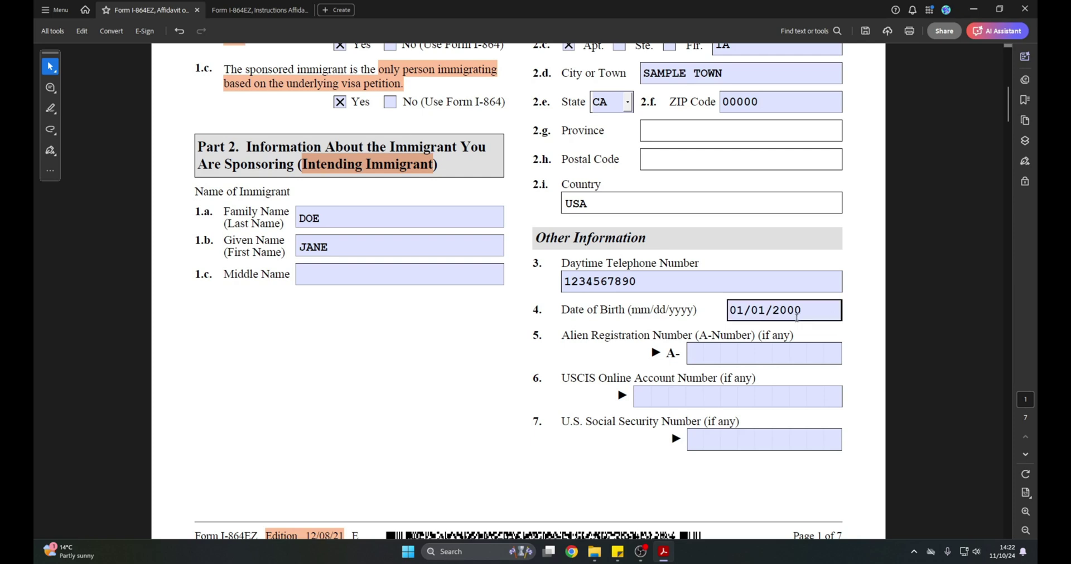
# - Strike through the "USCIS Online Account Number" label in Part 2 item 6
pyautogui.moveTo(699, 335); pyautogui.dragTo(753, 337)
pyautogui.click(968, 318)
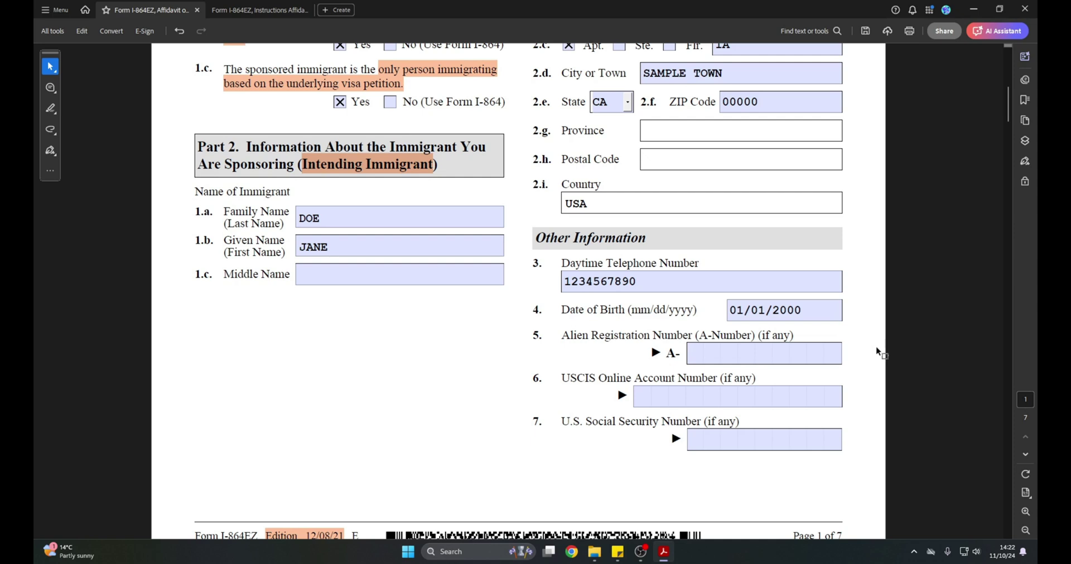
pyautogui.scroll(-1, 877, 351)
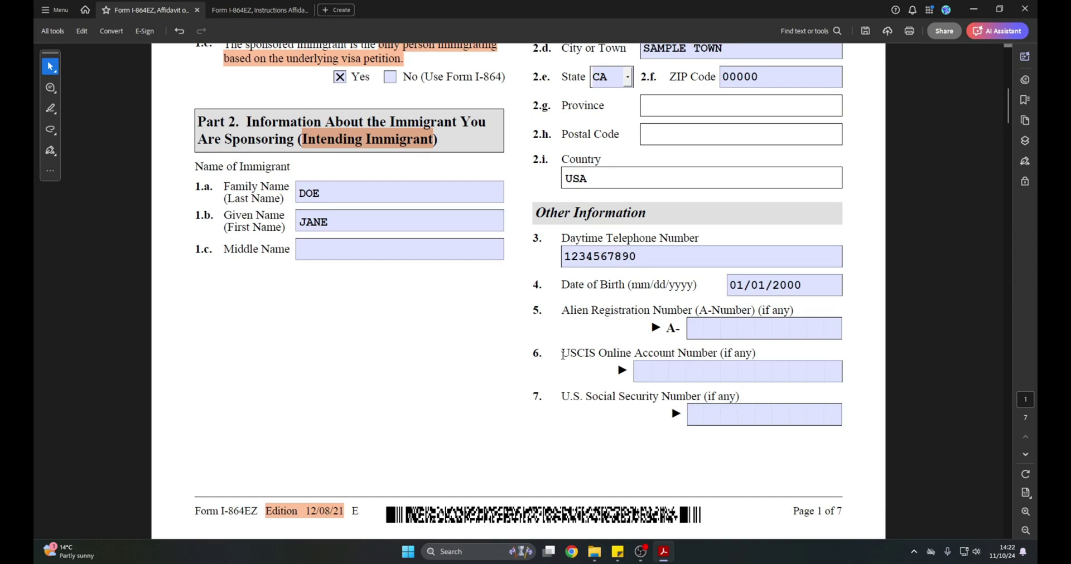
pyautogui.moveTo(562, 354); pyautogui.dragTo(716, 354)
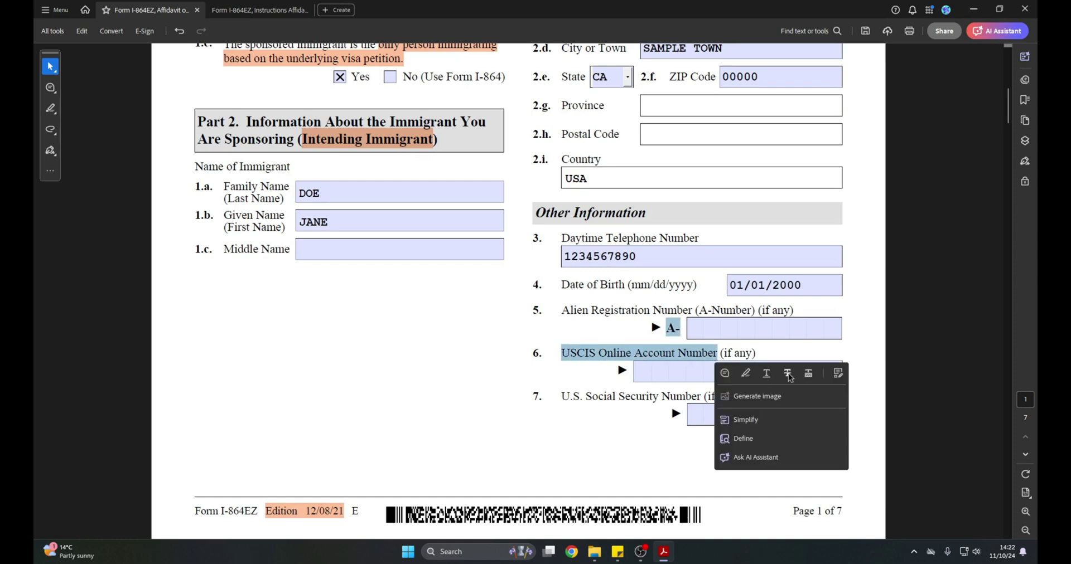
pyautogui.click(787, 375)
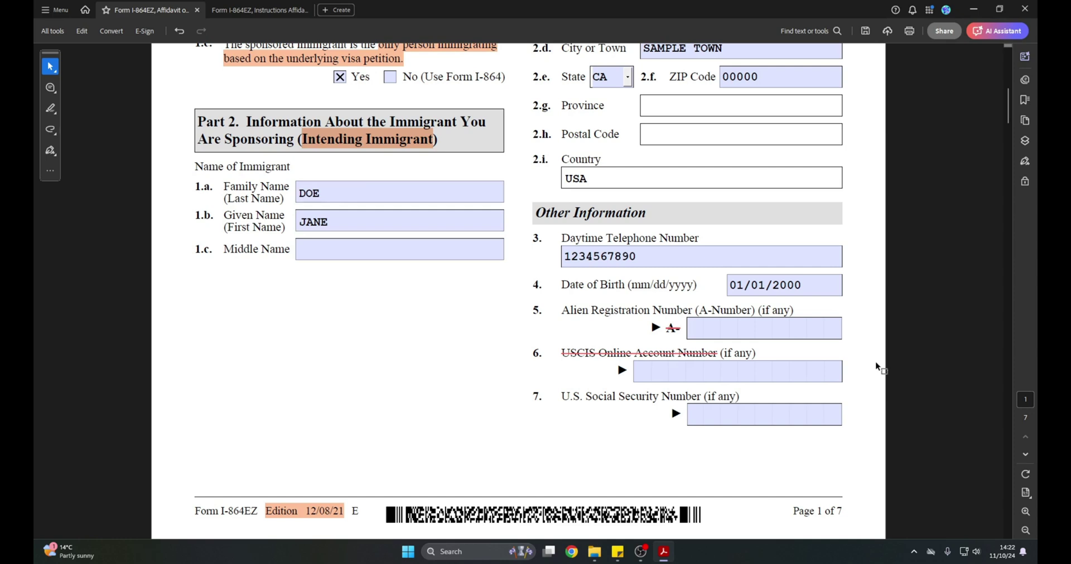
# - Strike through the "U.S. Social Security Number" label in Part 2 item 7
pyautogui.scroll(-1, 880, 367)
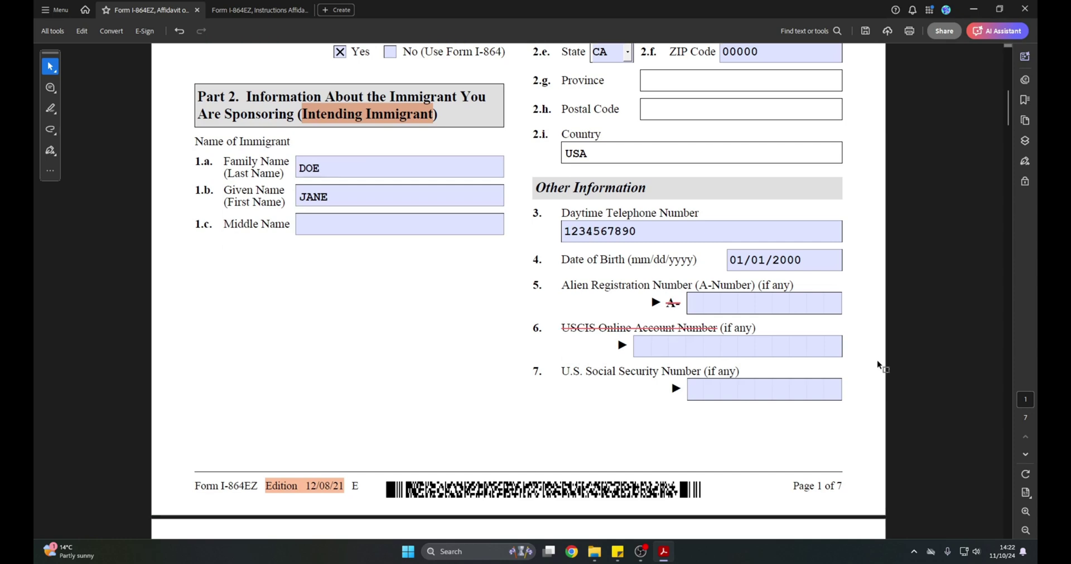
pyautogui.moveTo(560, 371); pyautogui.dragTo(704, 371)
pyautogui.click(703, 371)
pyautogui.moveTo(560, 371); pyautogui.dragTo(701, 371)
pyautogui.click(774, 390)
# - Highlight the word "Sponsor" in the Part 3 heading on page 2
pyautogui.scroll(-5, 873, 362)
pyautogui.scroll(-2, 874, 361)
pyautogui.moveTo(400, 185); pyautogui.dragTo(450, 188)
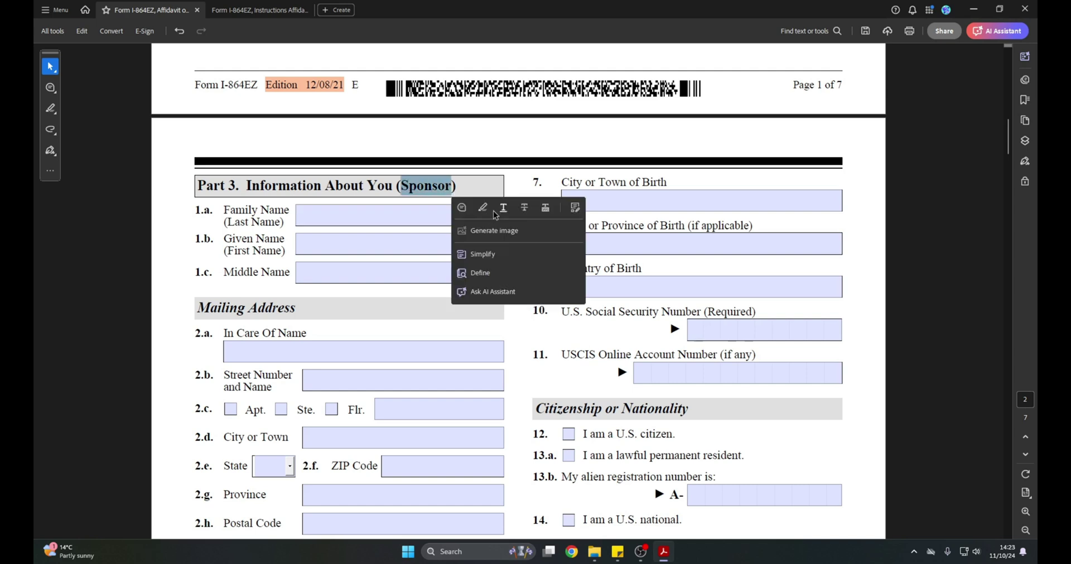
pyautogui.click(489, 211)
# - Enter the sponsor's family name, given name and mailing address in Part 3 items 1.a to 2.i
pyautogui.click(430, 216)
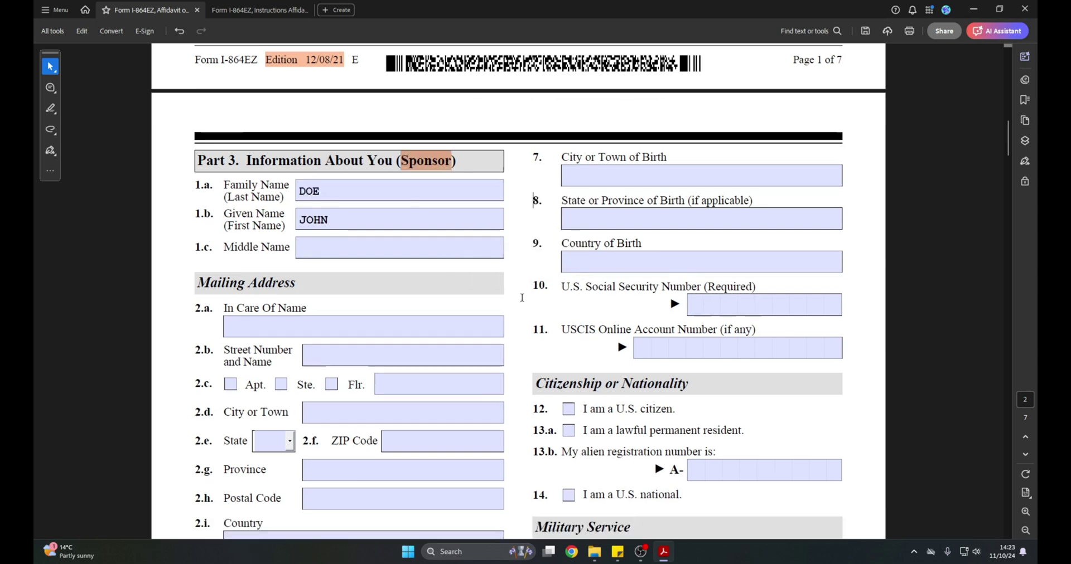
pyautogui.scroll(-4, 522, 298)
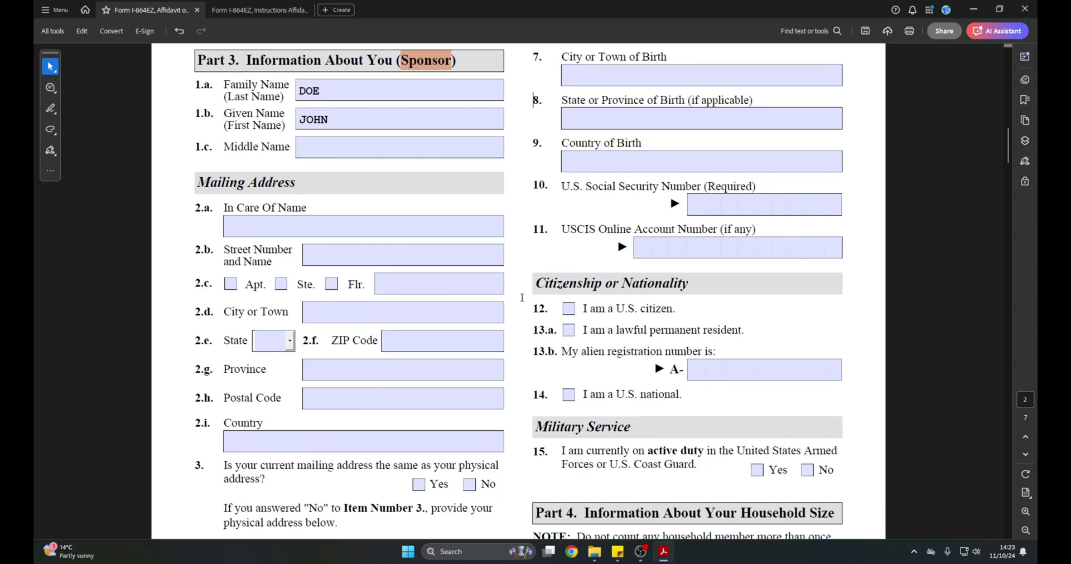
pyautogui.scroll(-3, 528, 328)
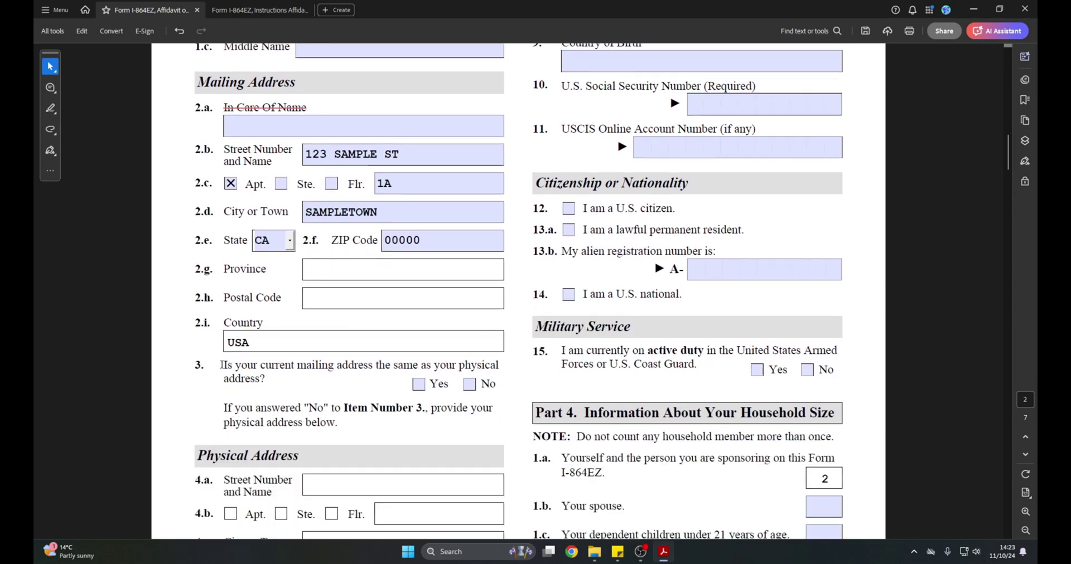
# - Highlight the Part 3 item 3 question about the mailing address matching the physical address and answer it Yes
pyautogui.moveTo(221, 365); pyautogui.dragTo(268, 379)
pyautogui.click(301, 398)
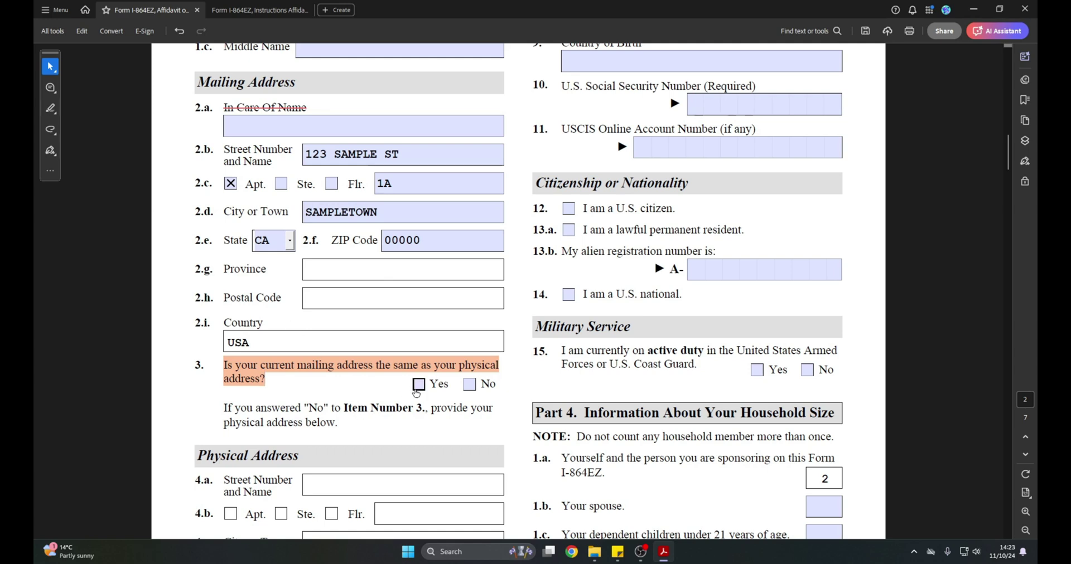
pyautogui.click(417, 387)
# - Try answering No to item 3 to review the physical address fields, and set the answer back to Yes
pyautogui.click(469, 385)
pyautogui.scroll(-5, 469, 386)
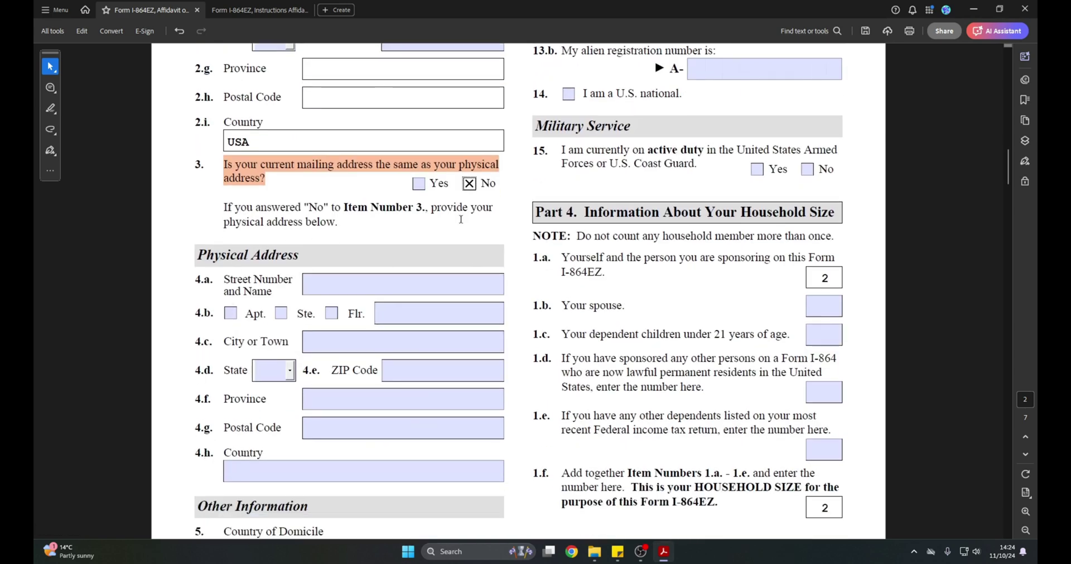
pyautogui.scroll(4, 454, 262)
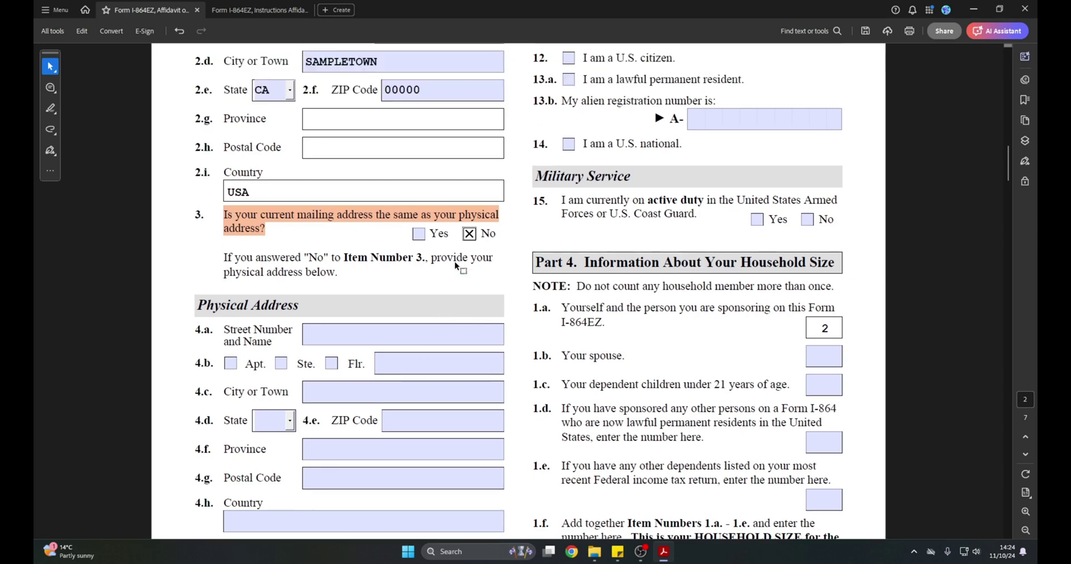
pyautogui.click(419, 359)
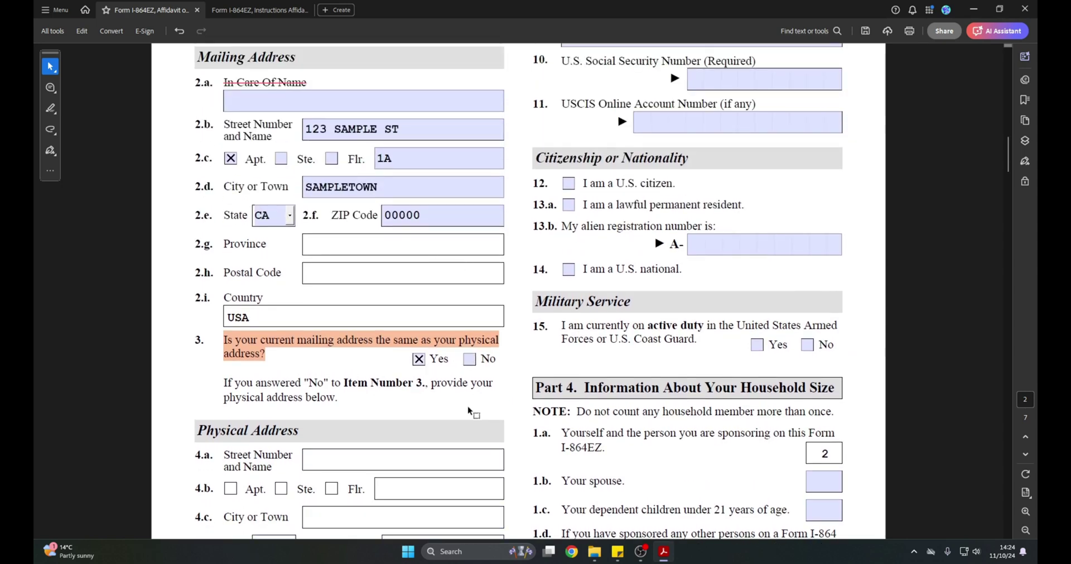
# - Set the sponsor's country of domicile to USA in item 5 and enter the date of birth in item 6
pyautogui.scroll(-5, 403, 377)
pyautogui.scroll(-3, 399, 372)
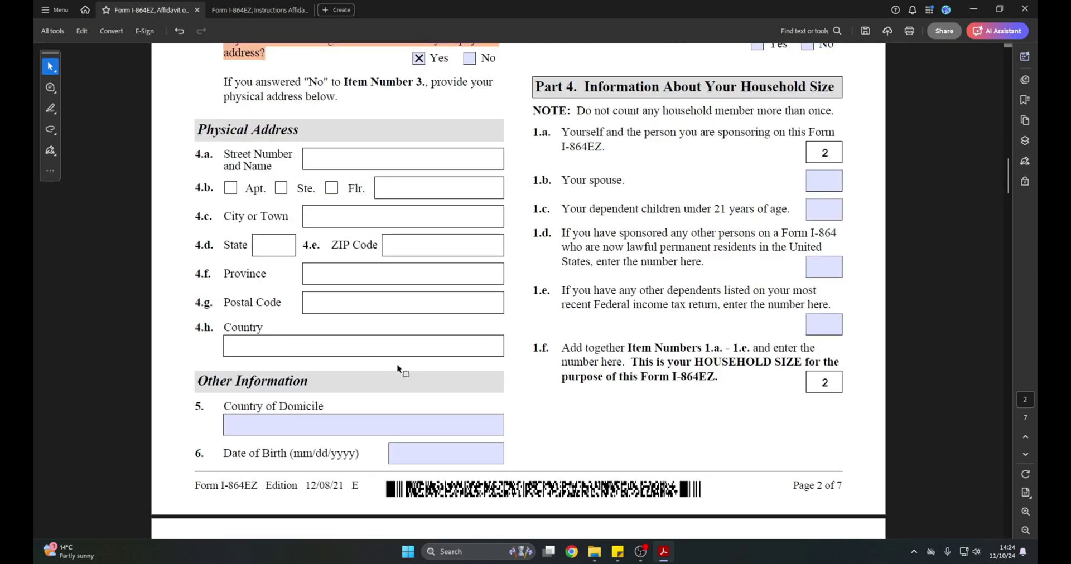
pyautogui.click(252, 406)
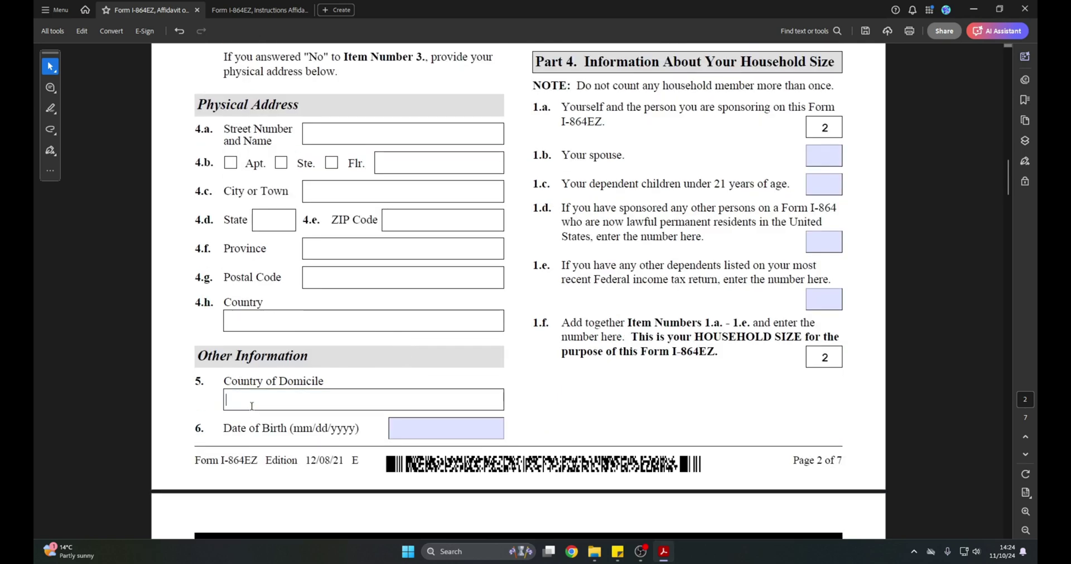
pyautogui.write('USA')
pyautogui.click(528, 400)
pyautogui.click(445, 432)
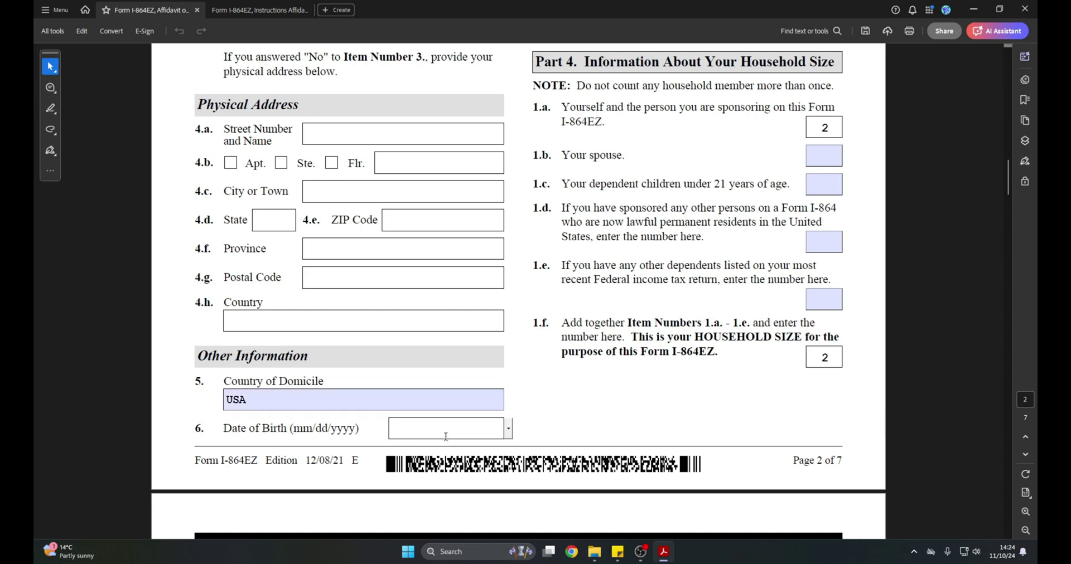
pyautogui.write('01/')
pyautogui.write('02')
# - Enter the sponsor's place of birth in items 7 to 9 as SAMPLETOWN, CA, USA
pyautogui.scroll(10, 544, 435)
pyautogui.click(655, 135)
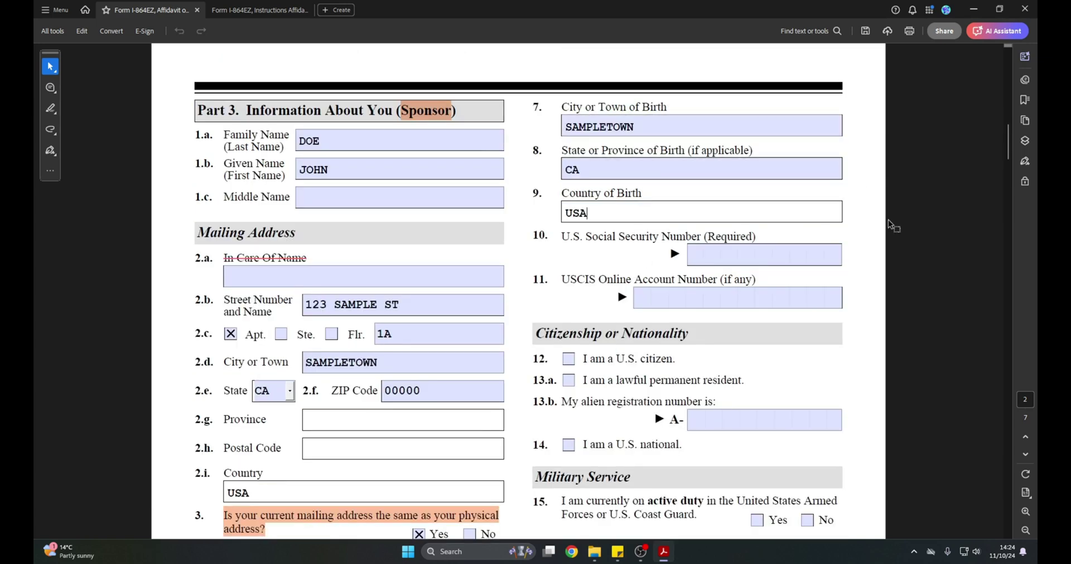
pyautogui.click(886, 235)
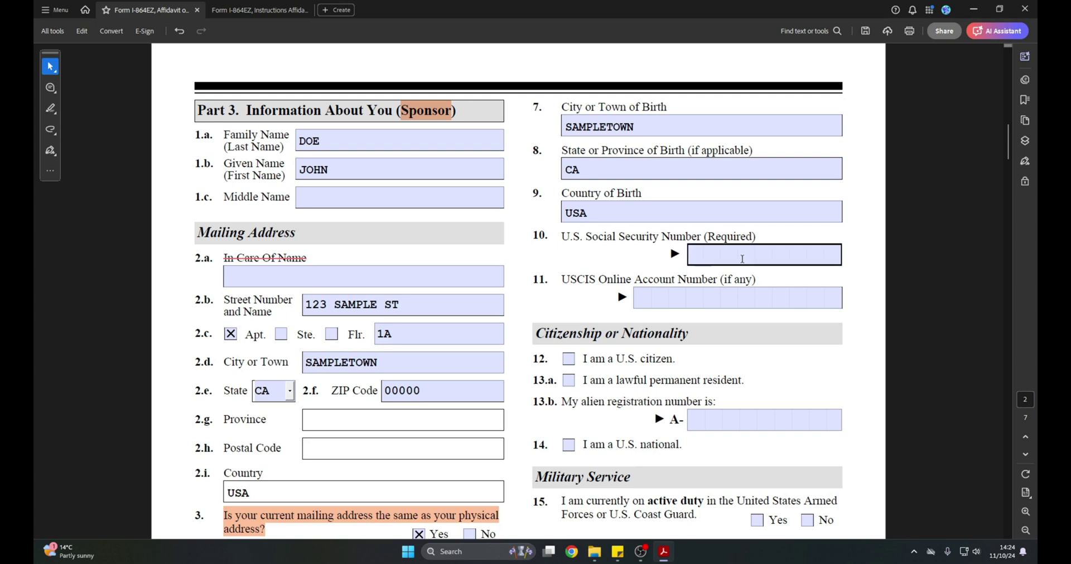
# - Enter the sponsor's U.S. Social Security Number in Part 3 item 10
pyautogui.click(741, 256)
pyautogui.write('123456789')
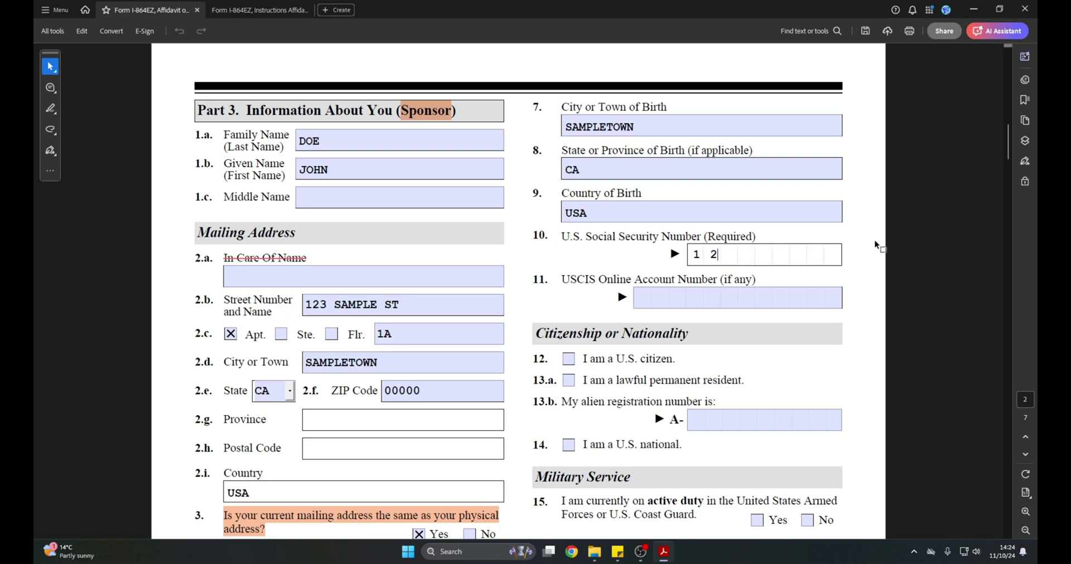
pyautogui.click(562, 286)
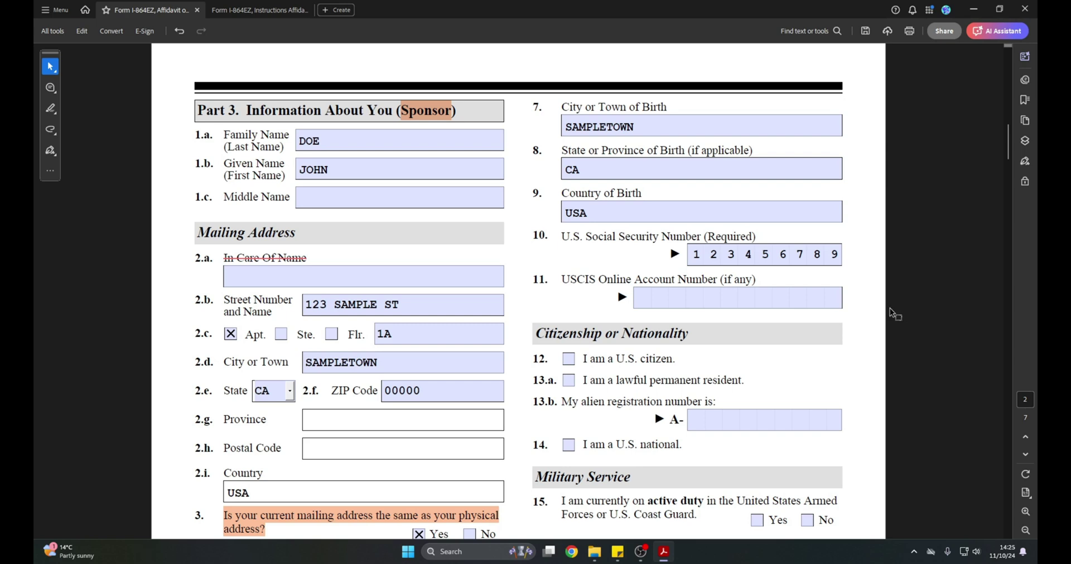
# - Highlight the "Citizenship or Nationality" heading in Part 3
pyautogui.scroll(-3, 891, 312)
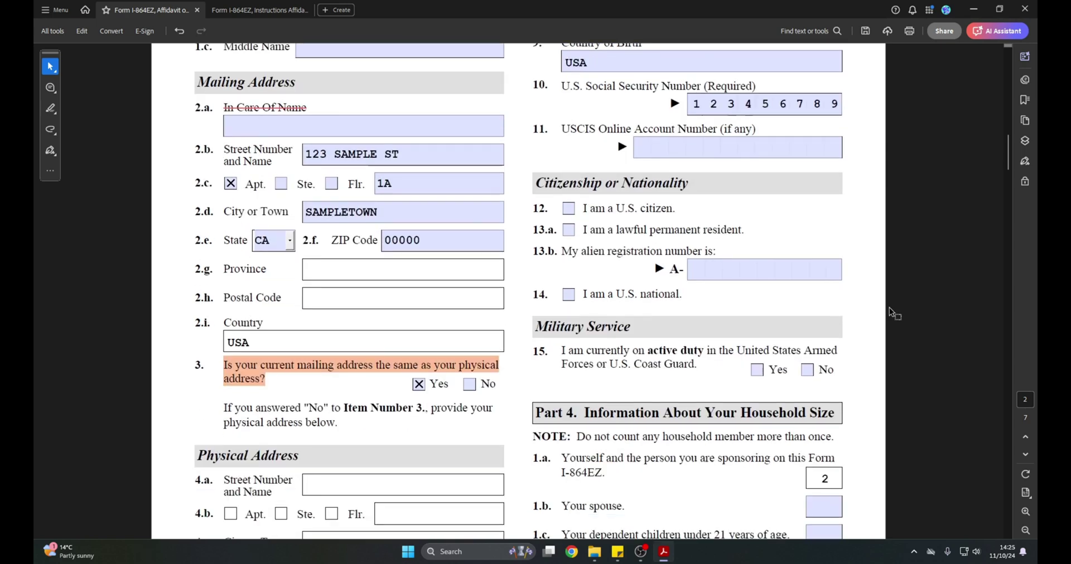
pyautogui.moveTo(536, 183); pyautogui.dragTo(688, 184)
pyautogui.click(720, 207)
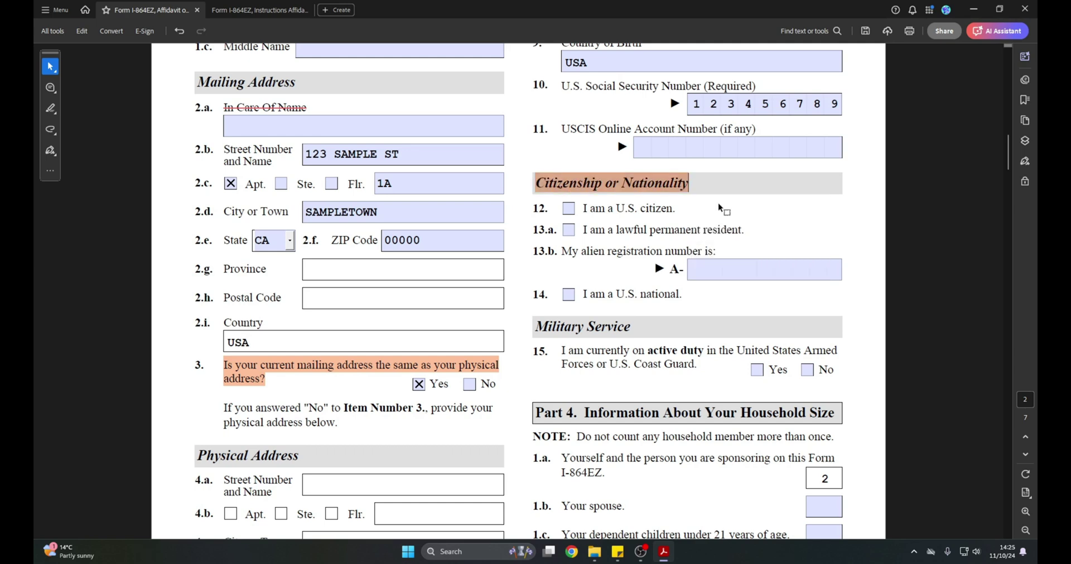
# - Mark the sponsor as a U.S. citizen in item 12 and answer No to active military duty in item 15
pyautogui.click(568, 210)
pyautogui.scroll(-3, 862, 277)
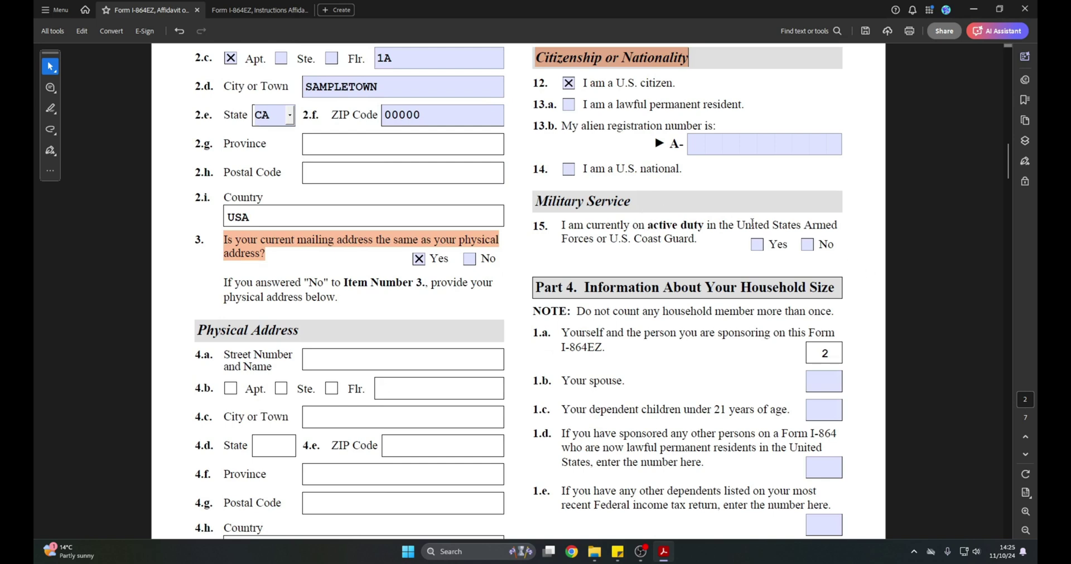
pyautogui.click(807, 244)
# - Highlight the text of item 1.a and the "1.b. Your spouse." line in Part 4
pyautogui.scroll(-2, 901, 243)
pyautogui.scroll(-1, 901, 244)
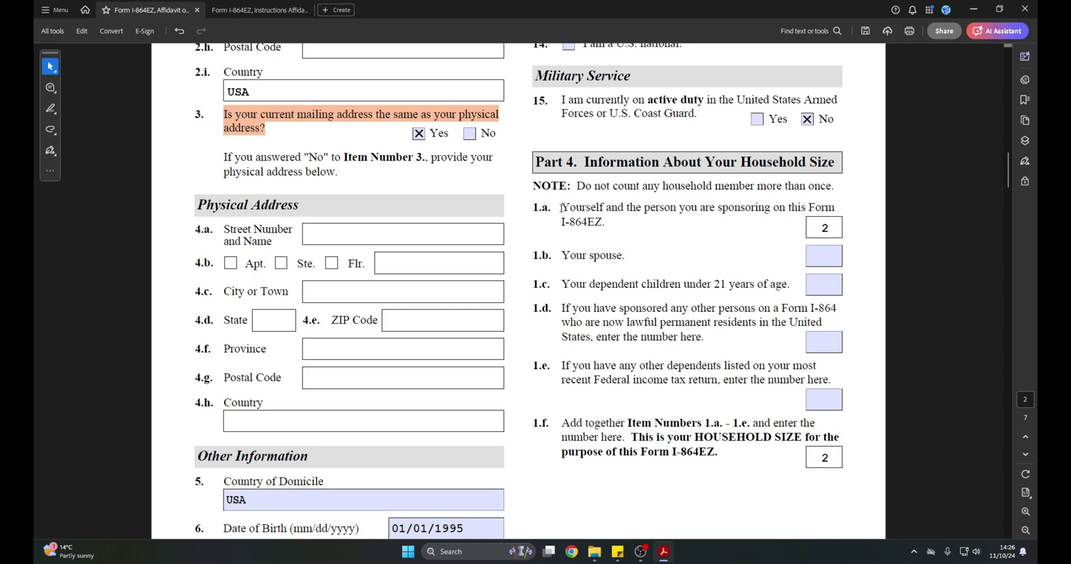
pyautogui.moveTo(565, 208); pyautogui.dragTo(605, 222)
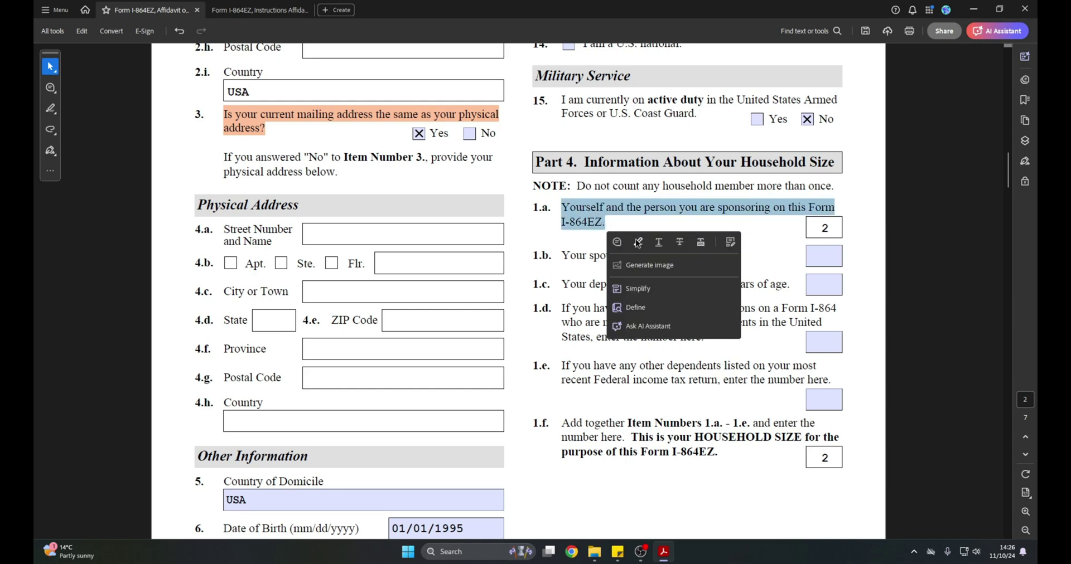
pyautogui.click(636, 241)
pyautogui.click(898, 219)
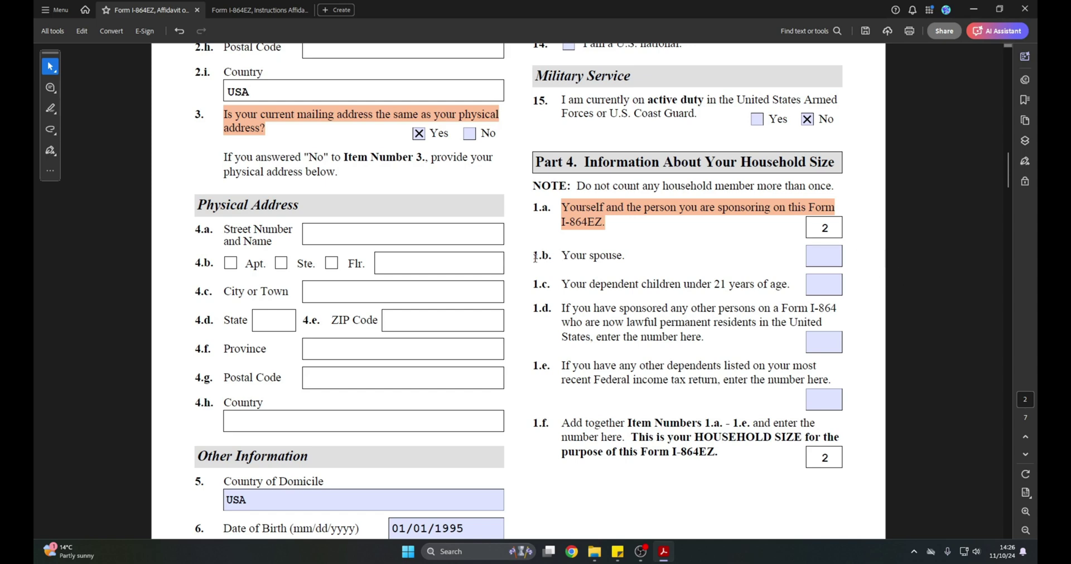
pyautogui.moveTo(533, 256); pyautogui.dragTo(624, 259)
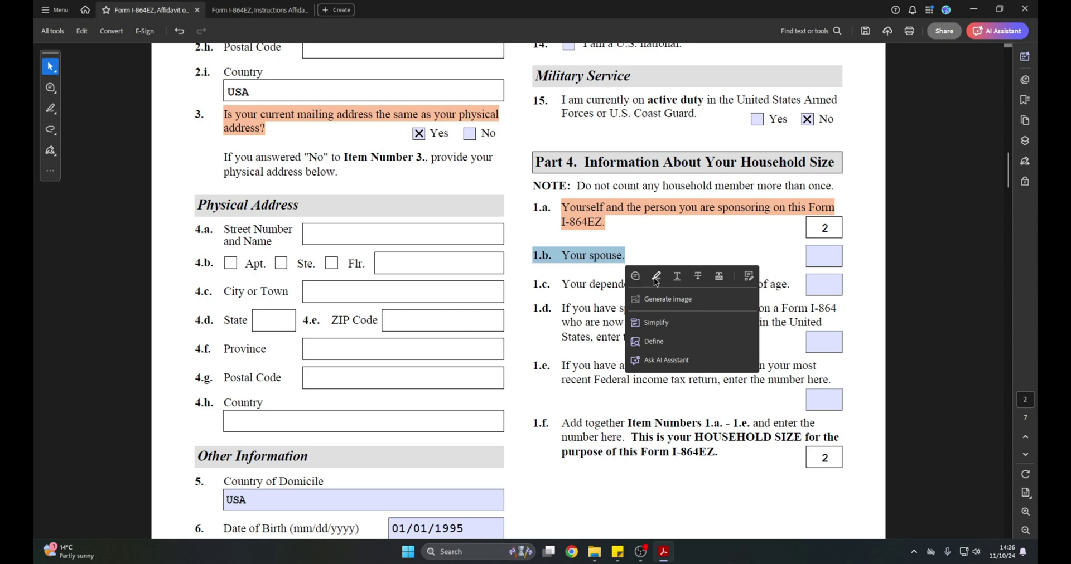
pyautogui.click(653, 277)
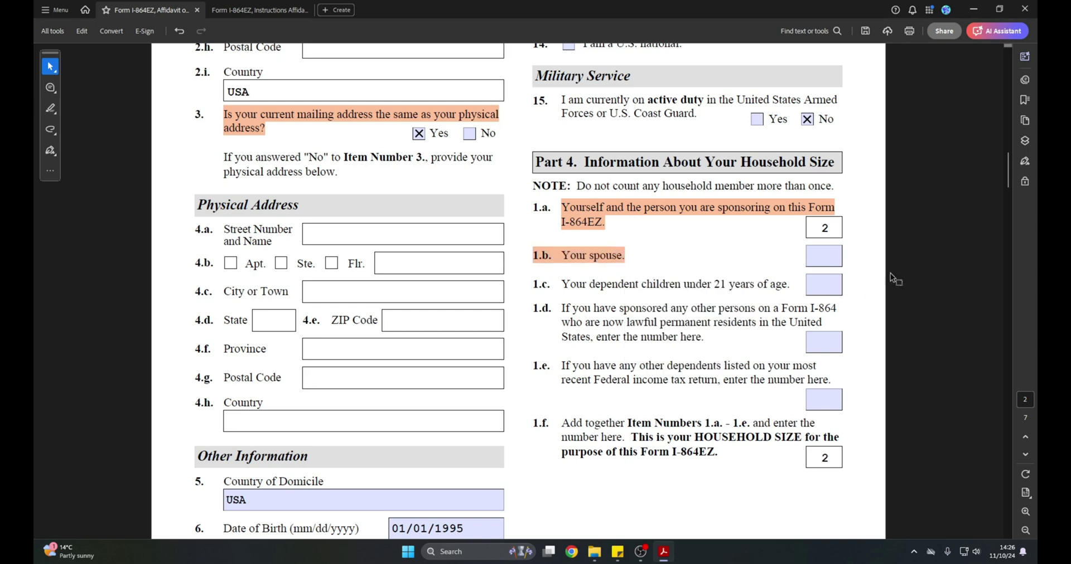
# - Underline the Part 4 note "Do not count any household member more than once"
pyautogui.moveTo(577, 186); pyautogui.dragTo(823, 187)
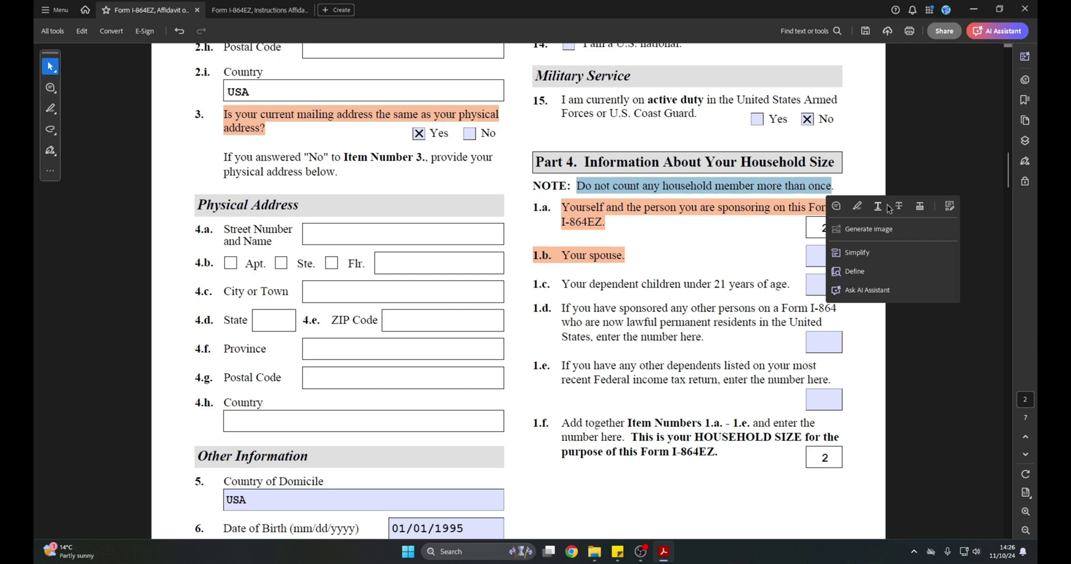
pyautogui.click(880, 206)
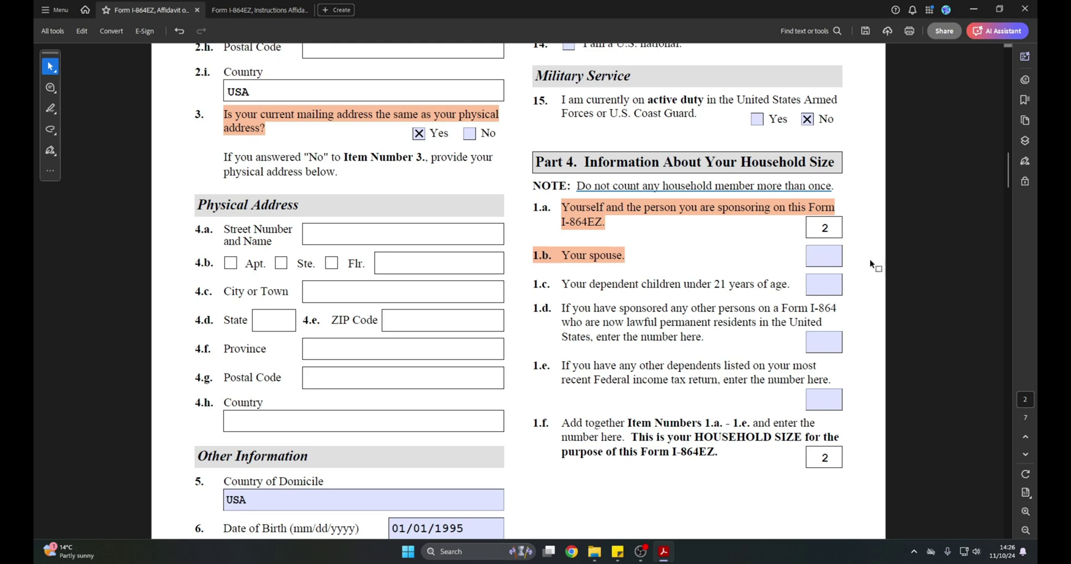
# - Highlight "dependent" in item 1.c and "If you have any other dependents" in item 1.e of Part 4
pyautogui.moveTo(589, 284); pyautogui.dragTo(639, 285)
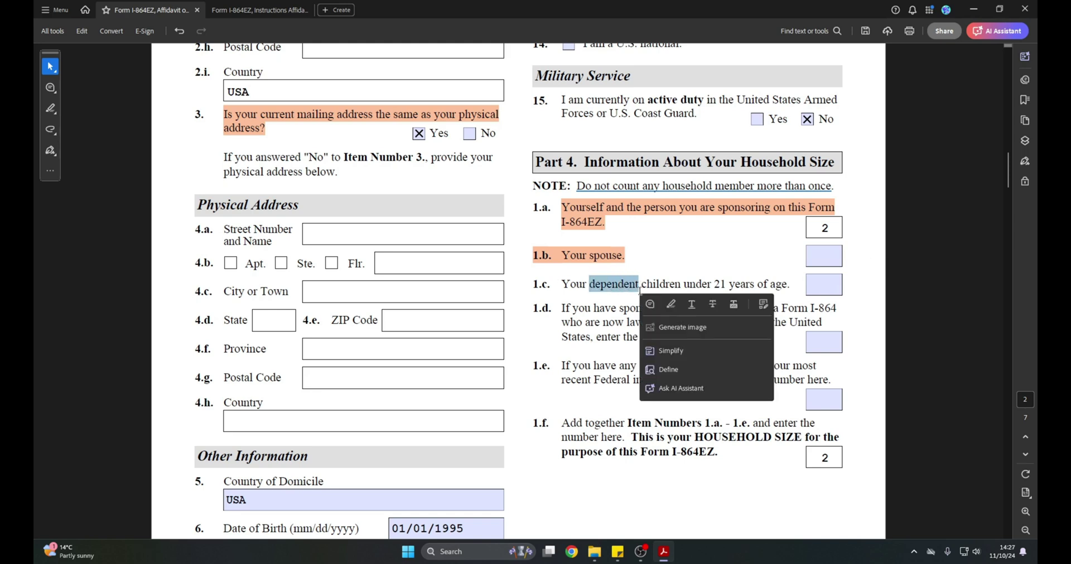
pyautogui.click(671, 305)
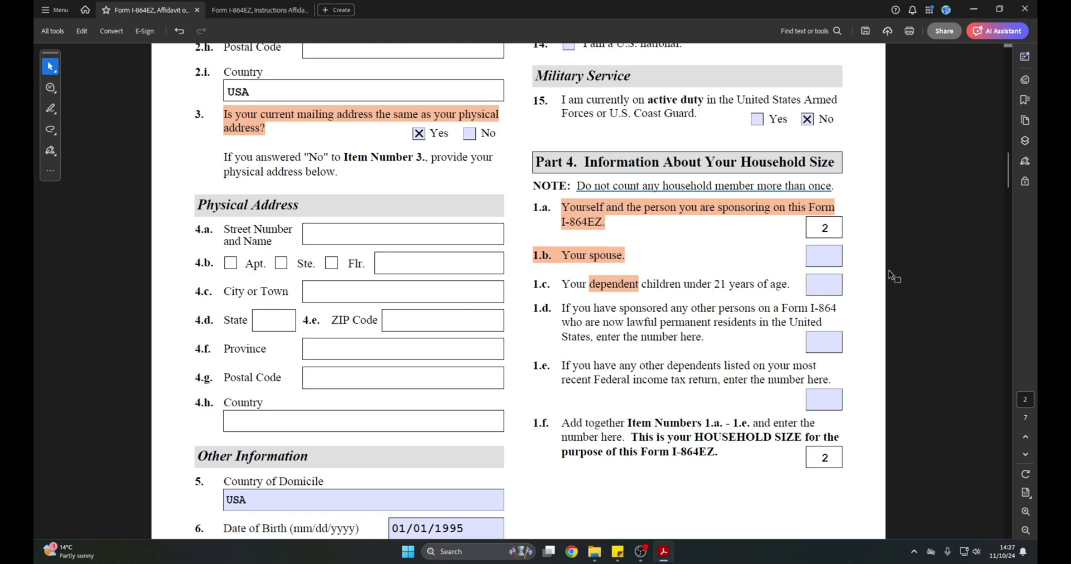
pyautogui.click(623, 285)
pyautogui.moveTo(561, 365); pyautogui.dragTo(701, 365)
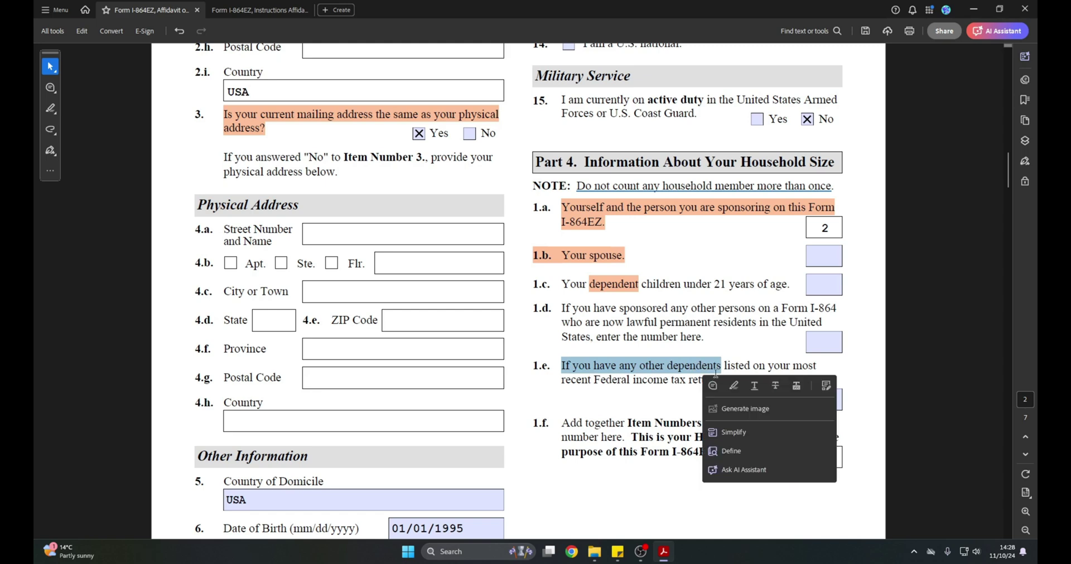
pyautogui.click(734, 387)
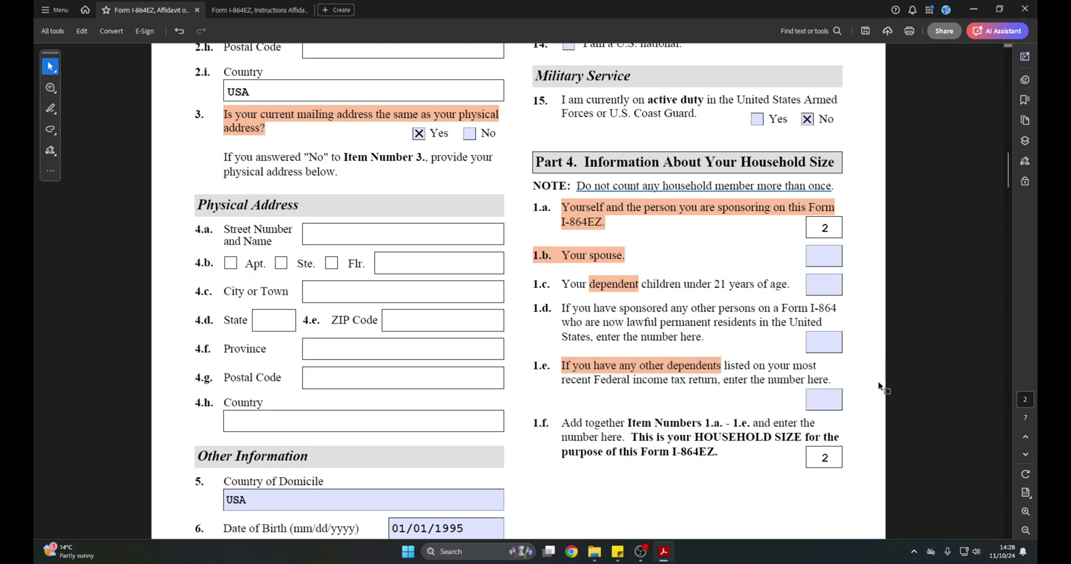
# - Enter 1 for dependent children in item 1.c and underline "Form I-864" and "now lawful permanent residents" in item 1.d
pyautogui.click(824, 285)
pyautogui.write('1')
pyautogui.click(760, 293)
pyautogui.moveTo(602, 322); pyautogui.dragTo(757, 323)
pyautogui.click(786, 343)
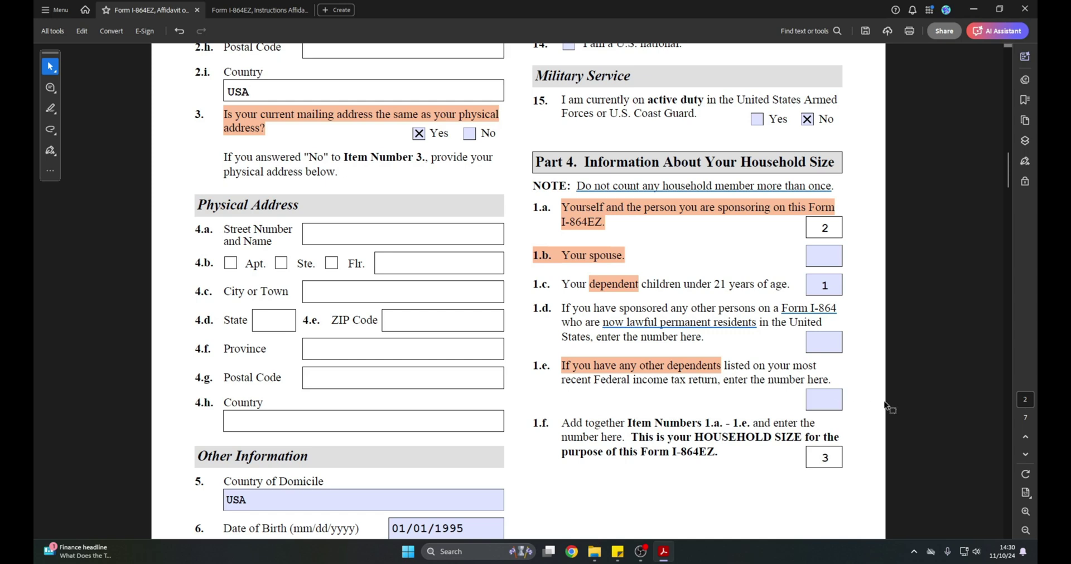
# - In Part 5, mark the sponsor as Employed with occupation PROFESSOR and Employer 1 SAMPLETOWN UNIVERSITY
pyautogui.scroll(-3, 872, 283)
pyautogui.scroll(-10, 871, 278)
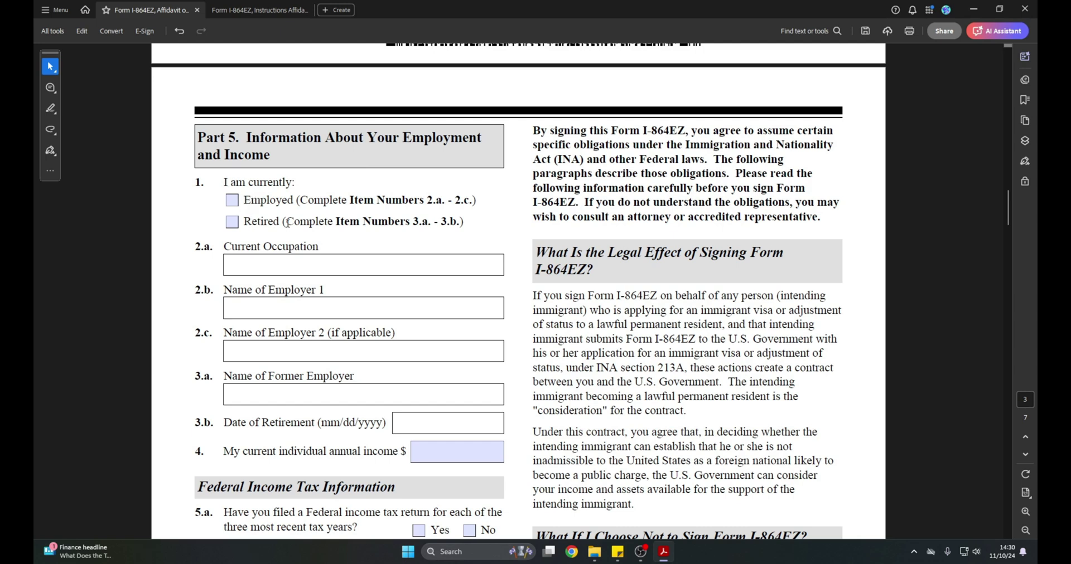
pyautogui.click(232, 200)
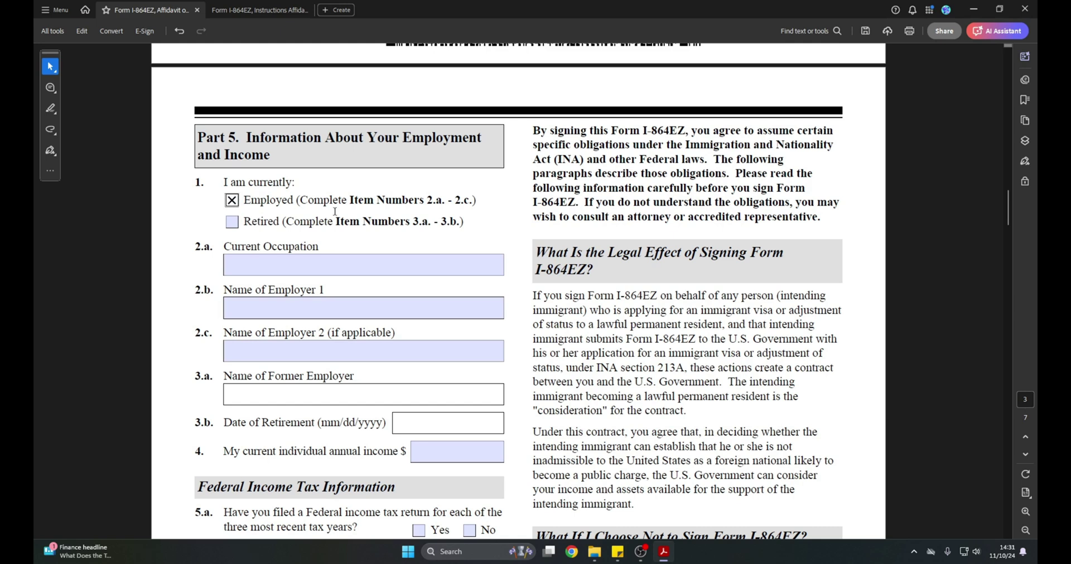
pyautogui.scroll(-1, 385, 203)
pyautogui.click(352, 213)
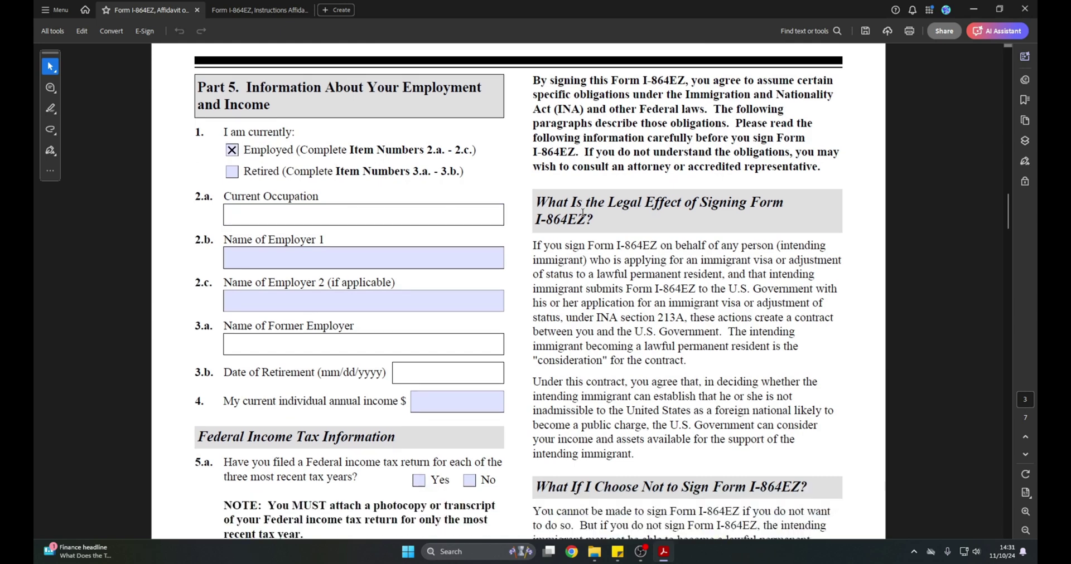
pyautogui.write('PROFESSOR')
pyautogui.press('Tab')
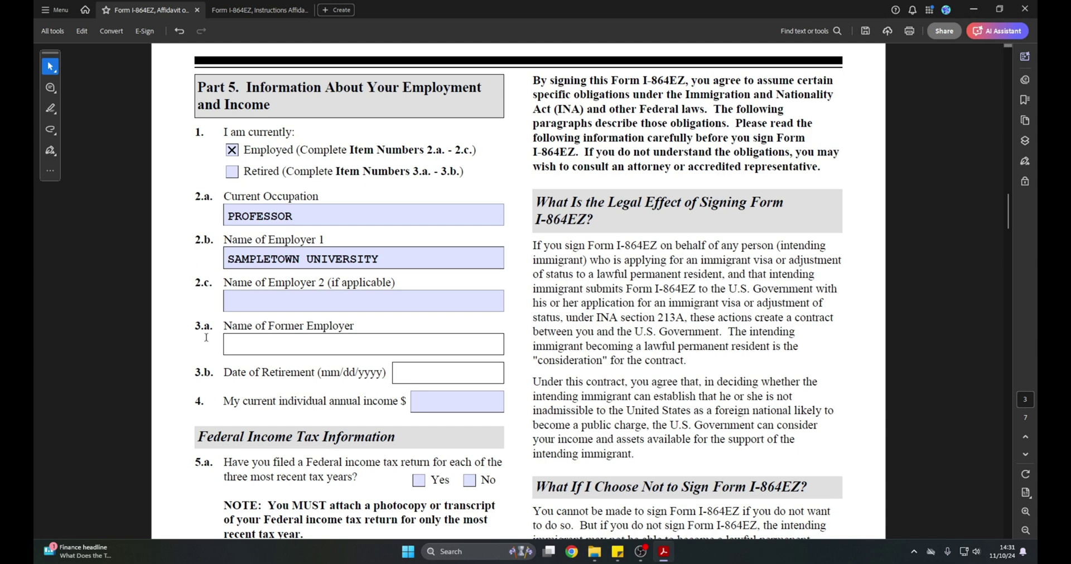
# - Highlight the item 4 label and enter 90,000.00 as the current individual annual income
pyautogui.moveTo(224, 401); pyautogui.dragTo(398, 402)
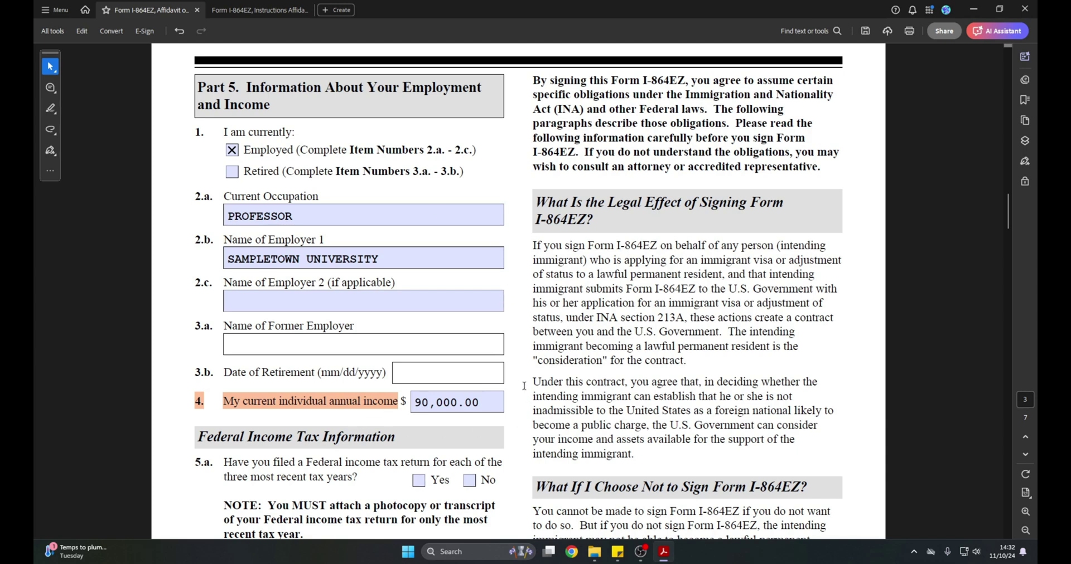
# - Highlight "Federal income tax return" and "each of the three most recent tax years" in item 5.a
pyautogui.scroll(-5, 524, 386)
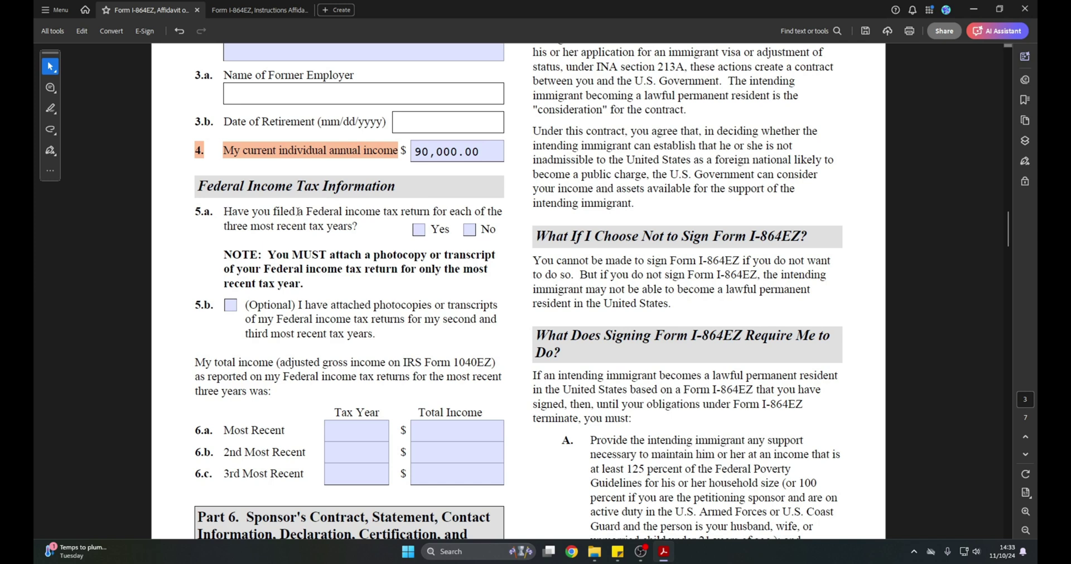
pyautogui.moveTo(306, 211); pyautogui.dragTo(353, 225)
pyautogui.click(447, 229)
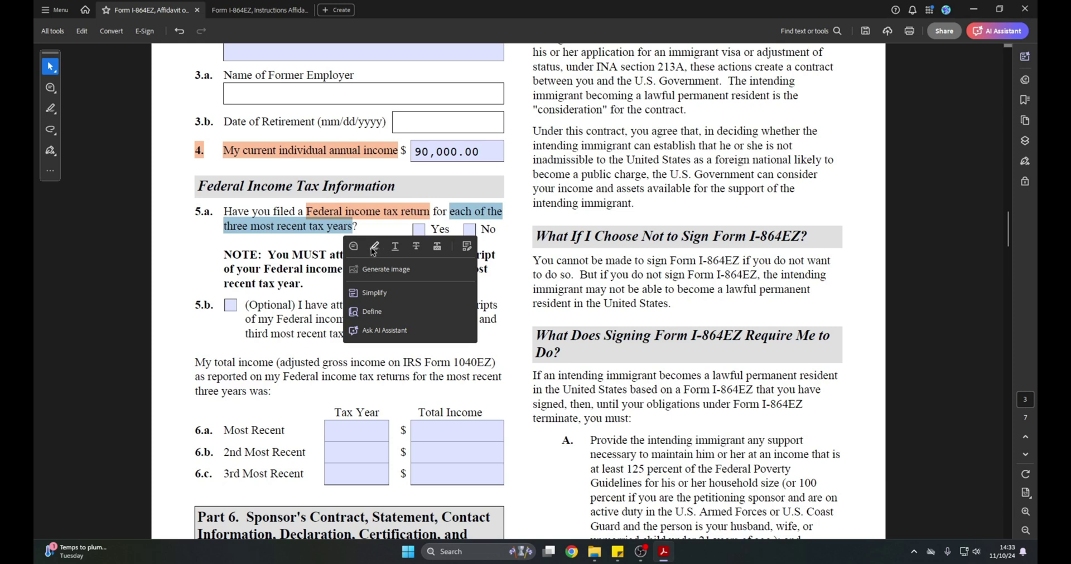
pyautogui.click(372, 247)
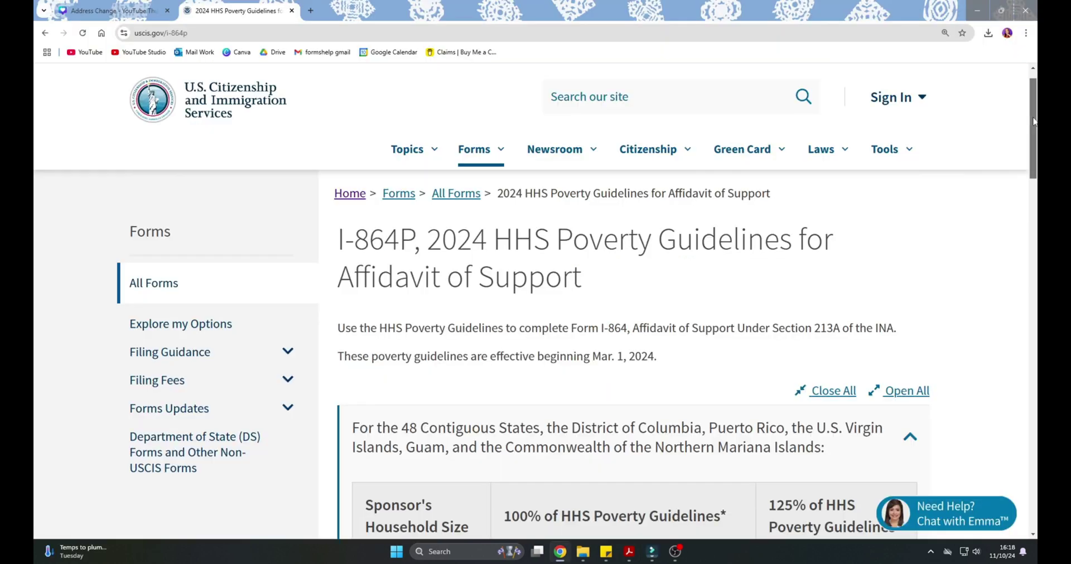
# - Review the I-864P 2024 HHS Poverty Guidelines table on the USCIS website in the browser
pyautogui.scroll(-2, 535, 301)
pyautogui.moveTo(1035, 127); pyautogui.dragTo(1035, 207)
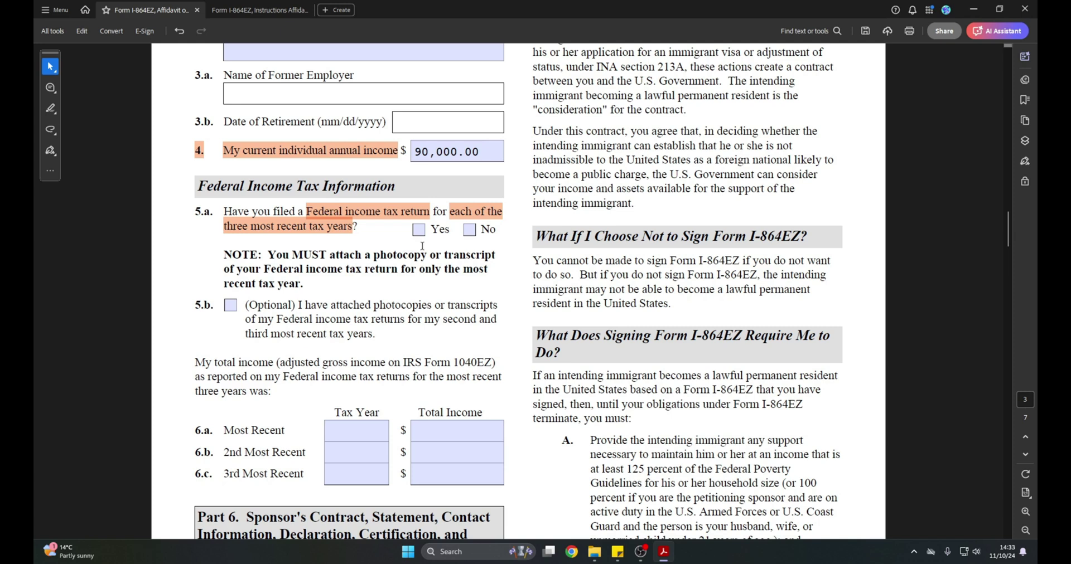
# - Answer Yes to item 5.a and highlight "Optional" and "second and third most recent tax years" in item 5.b
pyautogui.click(418, 230)
pyautogui.moveTo(251, 305); pyautogui.dragTo(291, 306)
pyautogui.click(324, 329)
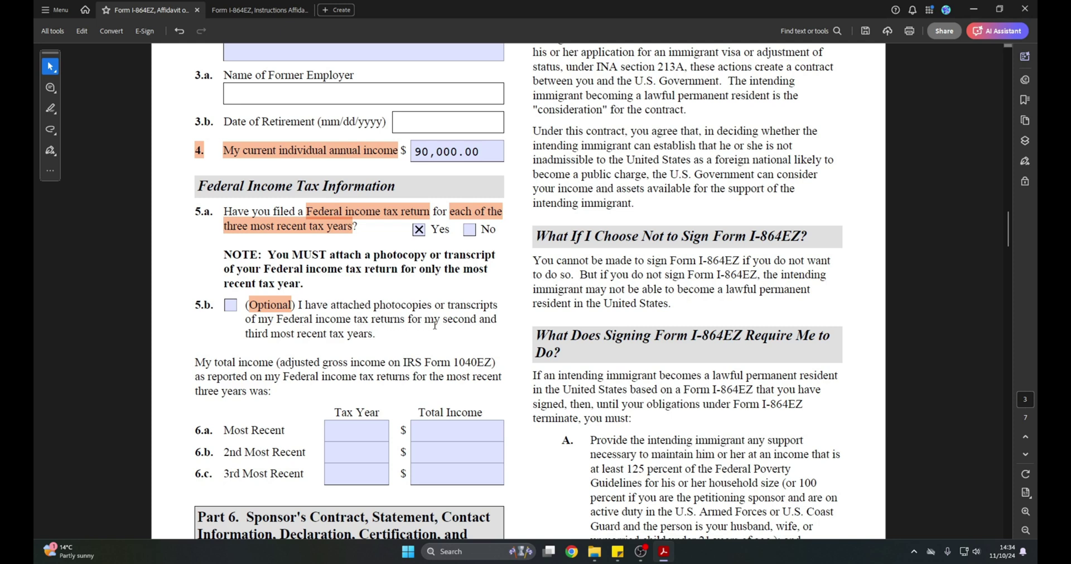
pyautogui.moveTo(443, 319); pyautogui.dragTo(371, 332)
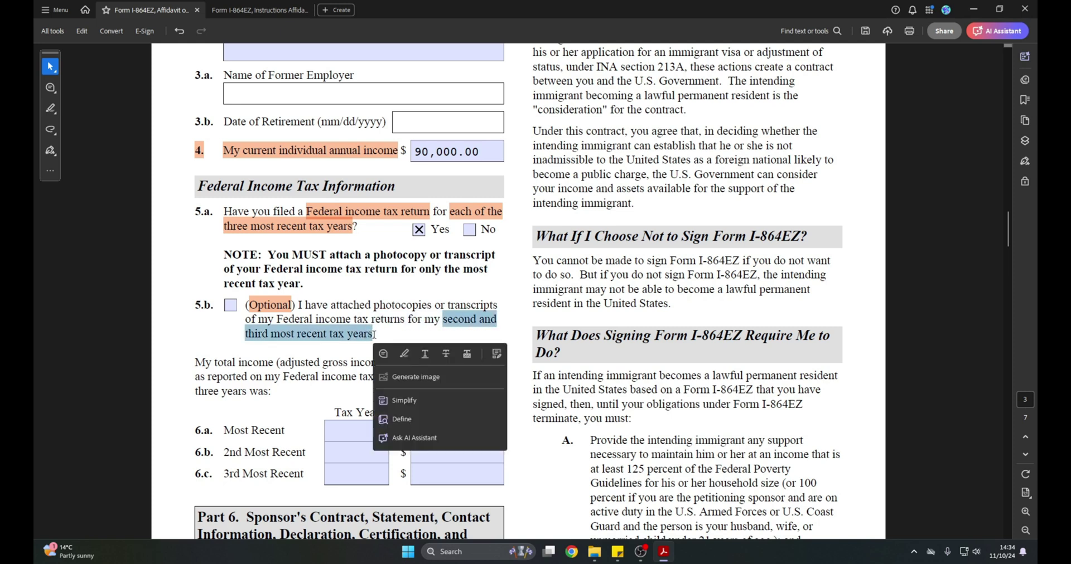